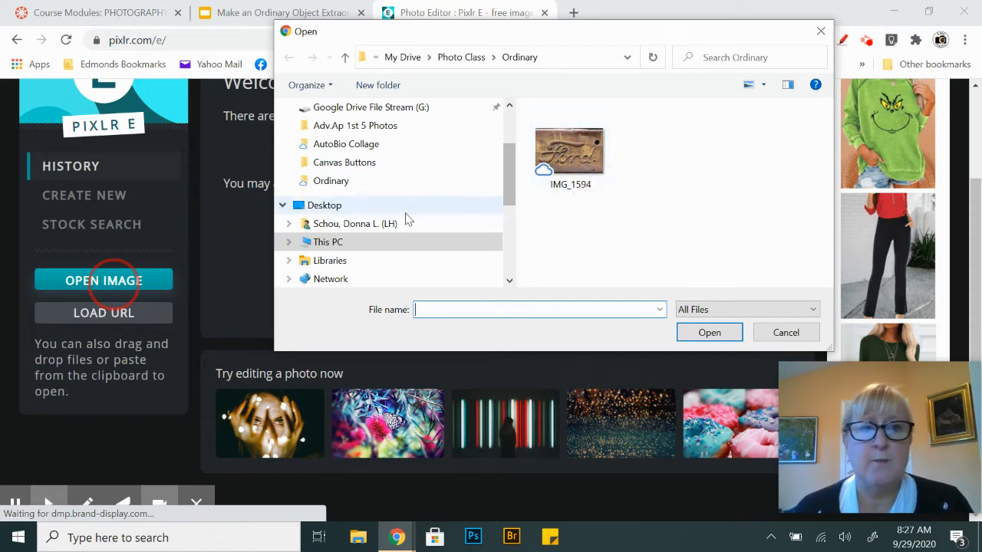
# Browse to the Photo Class folder in My Drive on Google Drive File Stream (G:)
pyautogui.scroll(2, 515, 163)
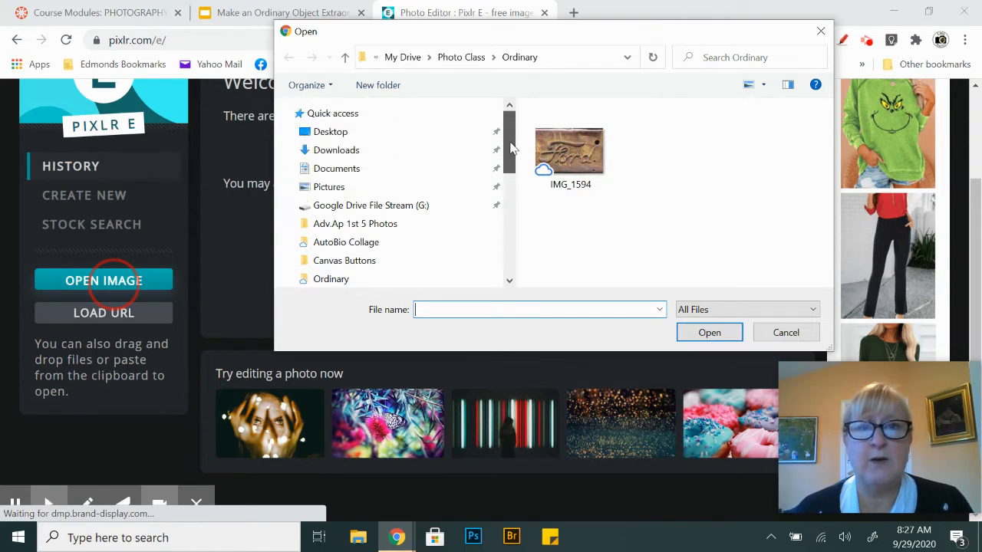
pyautogui.click(357, 207)
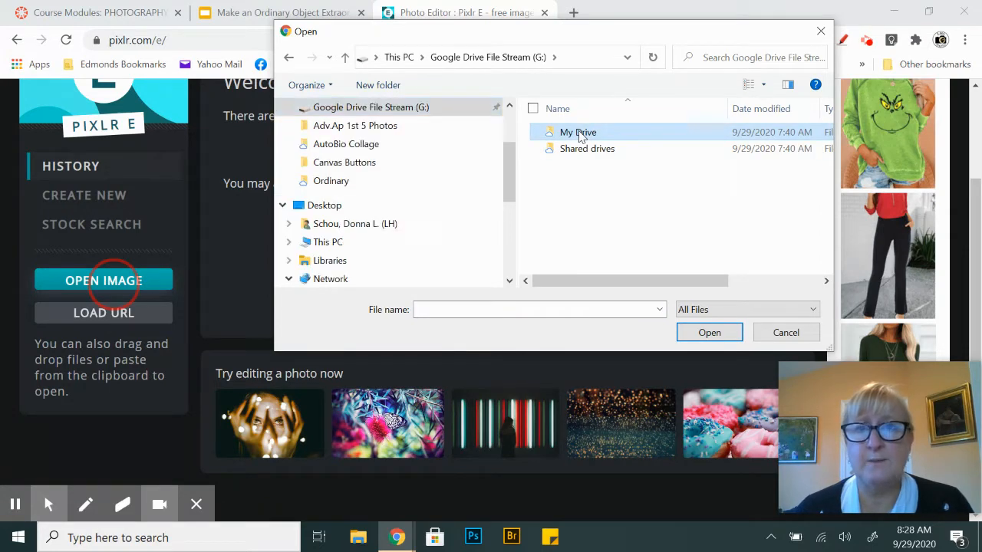
pyautogui.doubleClick(579, 133)
pyautogui.scroll(-8, 665, 182)
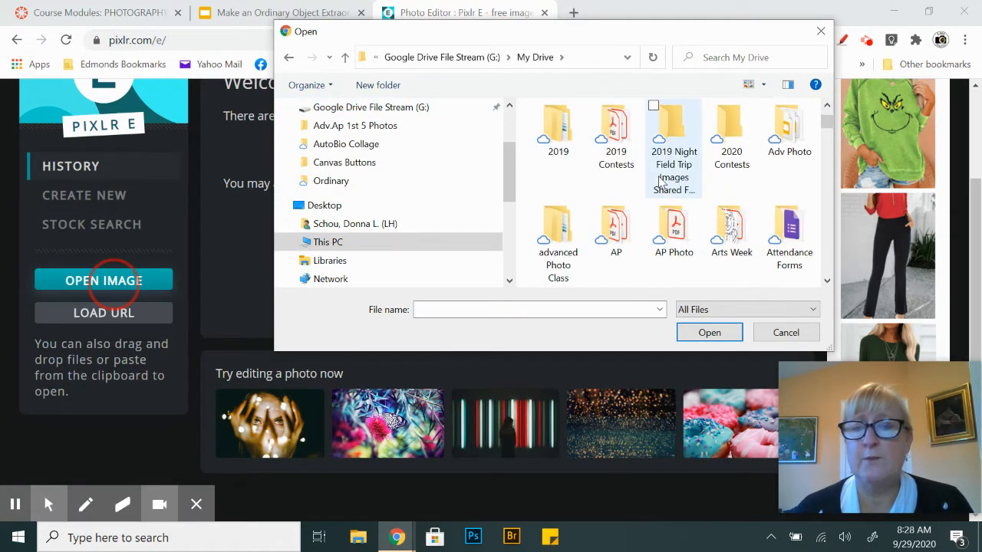
pyautogui.scroll(-5, 661, 183)
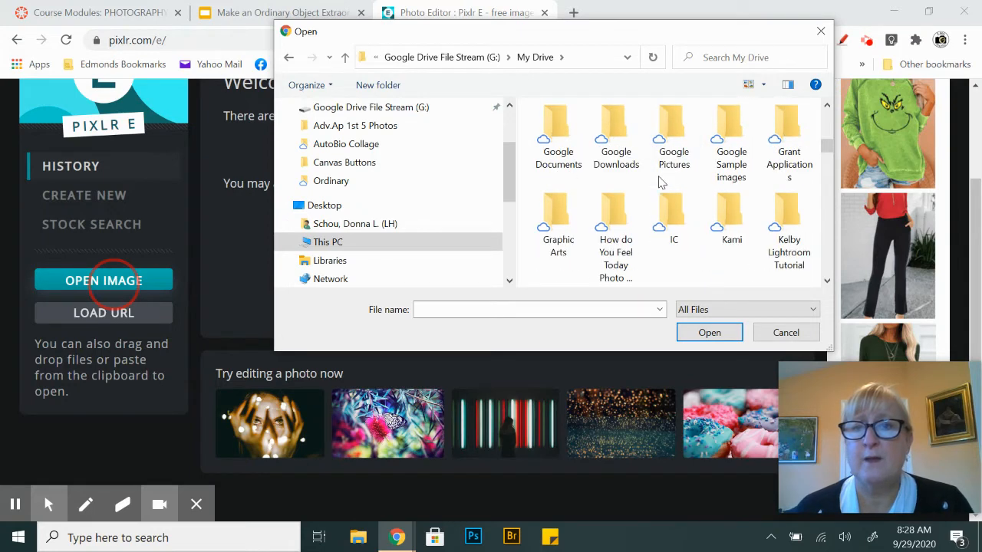
pyautogui.scroll(-2, 661, 182)
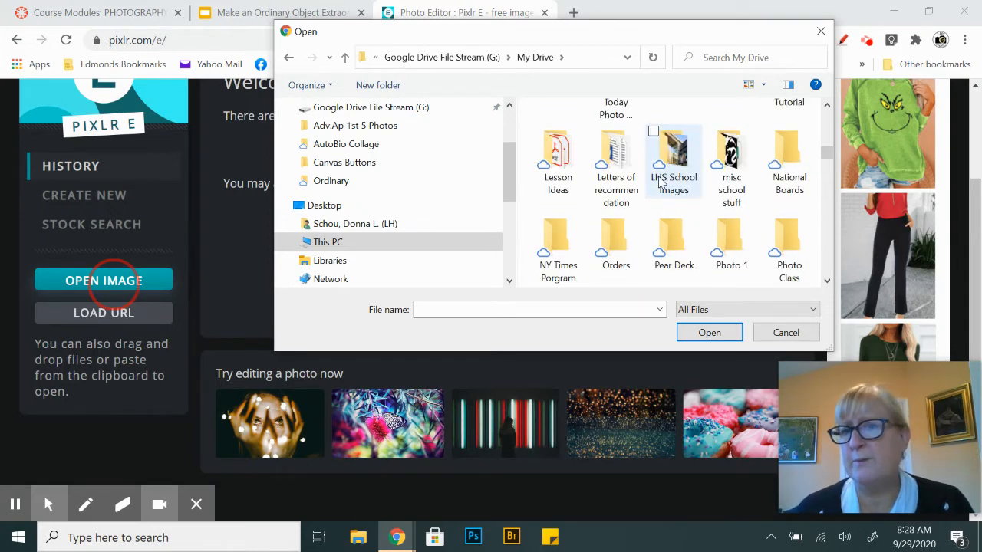
pyautogui.doubleClick(785, 242)
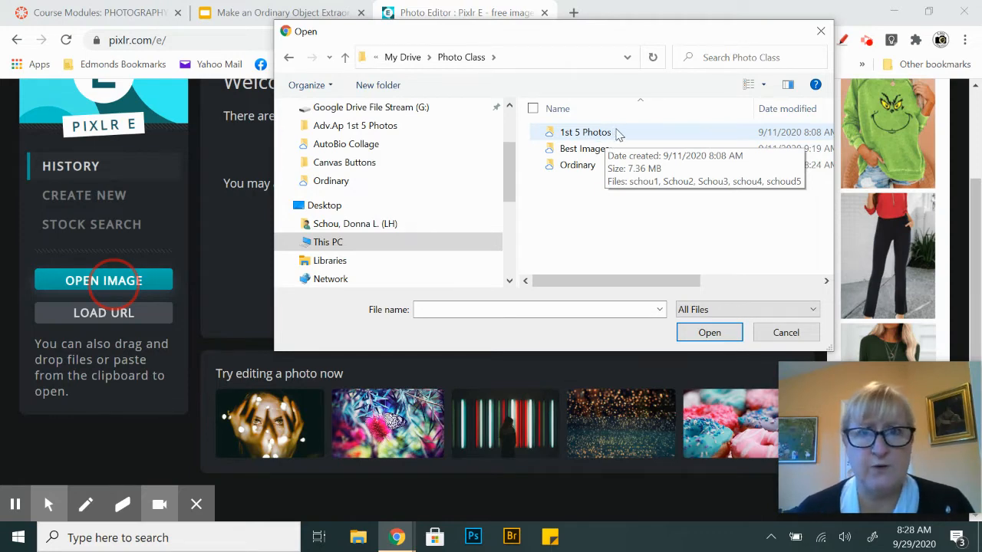
# Open IMG_1594 from the Ordinary folder, keeping its original size of 3088 x 2056 px
pyautogui.doubleClick(603, 167)
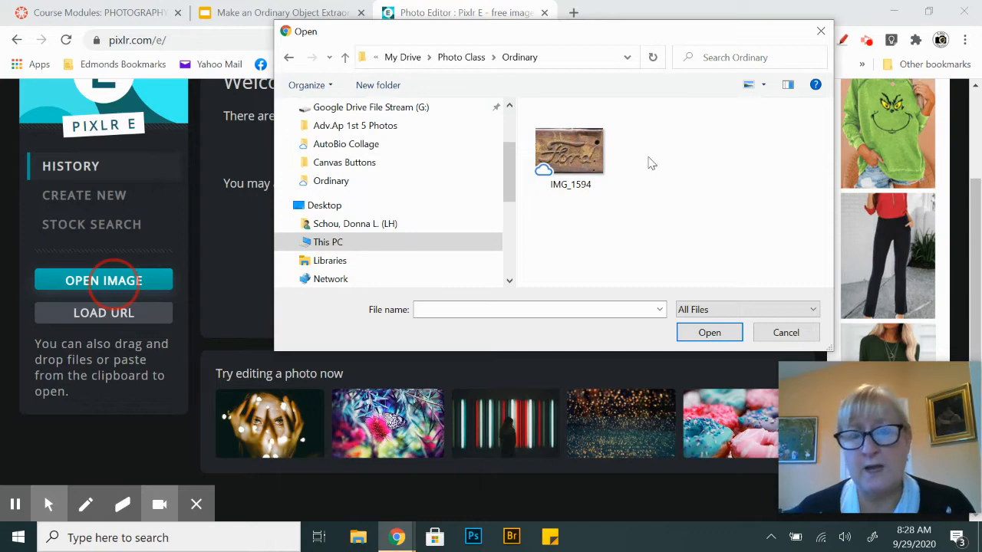
pyautogui.click(579, 156)
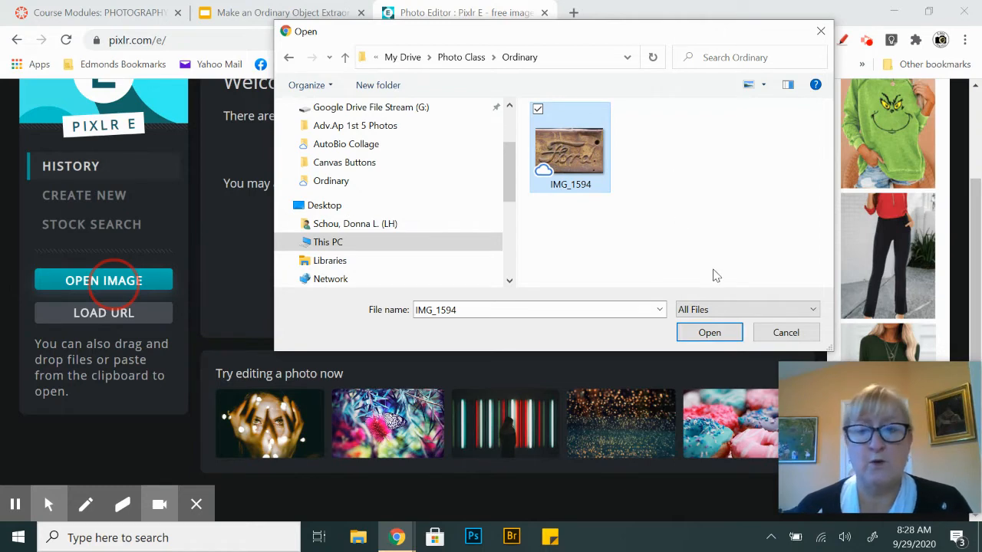
pyautogui.click(710, 333)
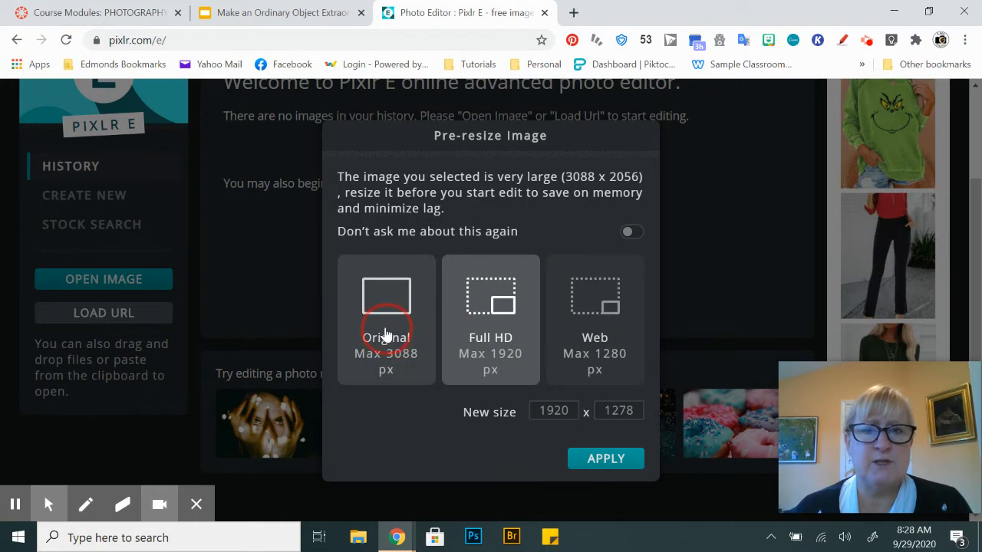
pyautogui.click(386, 335)
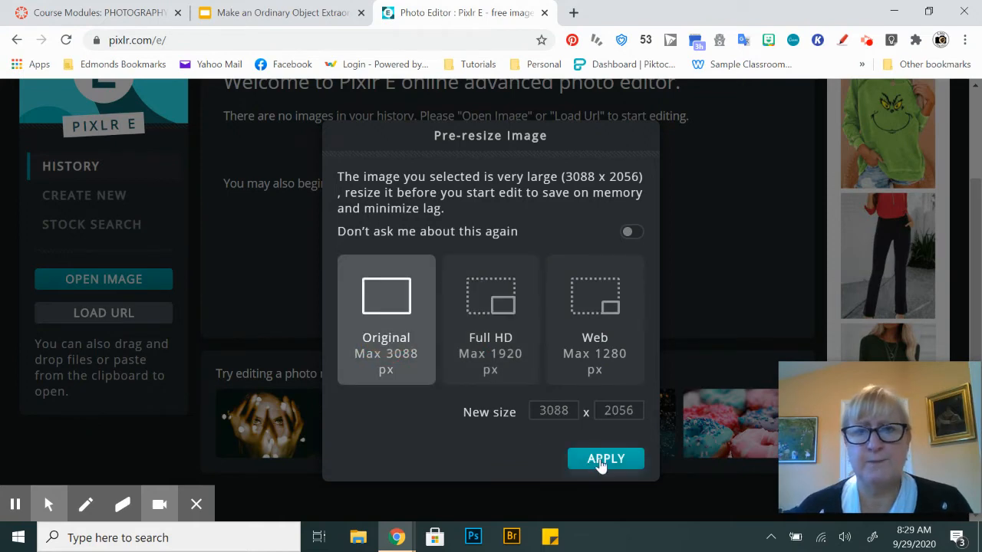
pyautogui.click(601, 460)
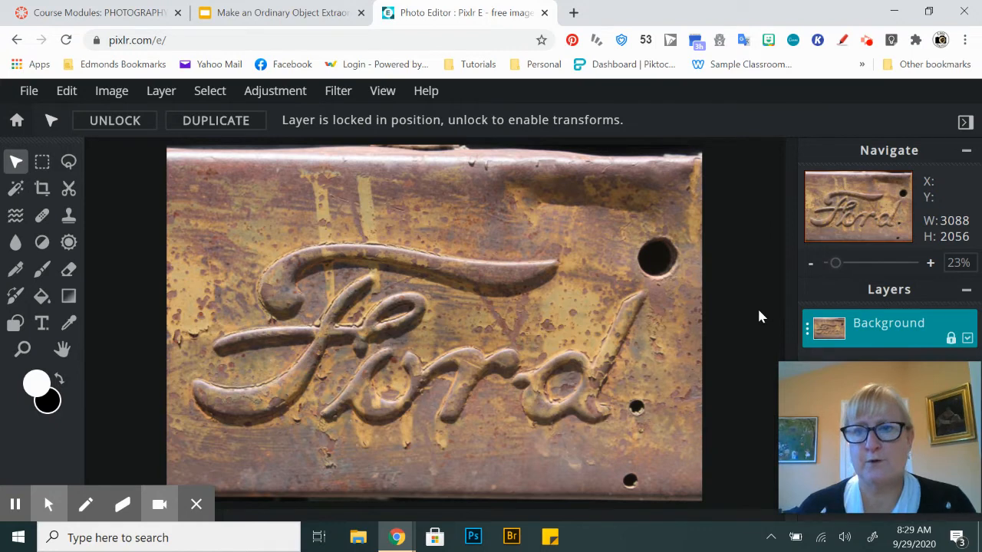
# Duplicate the locked Background layer of the Ford photo
pyautogui.moveTo(836, 385)
pyautogui.moveTo(835, 386); pyautogui.dragTo(774, 24)
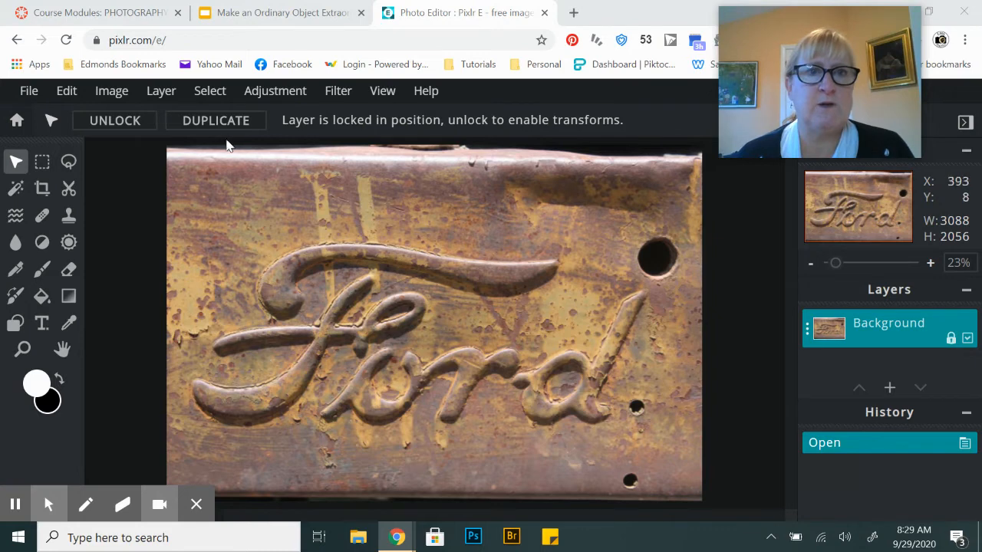
pyautogui.click(201, 123)
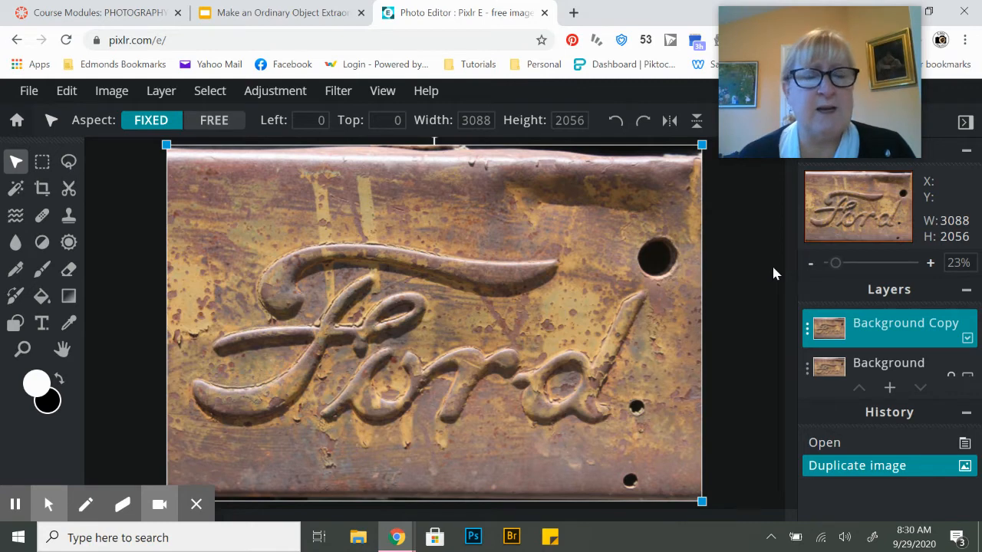
pyautogui.click(118, 221)
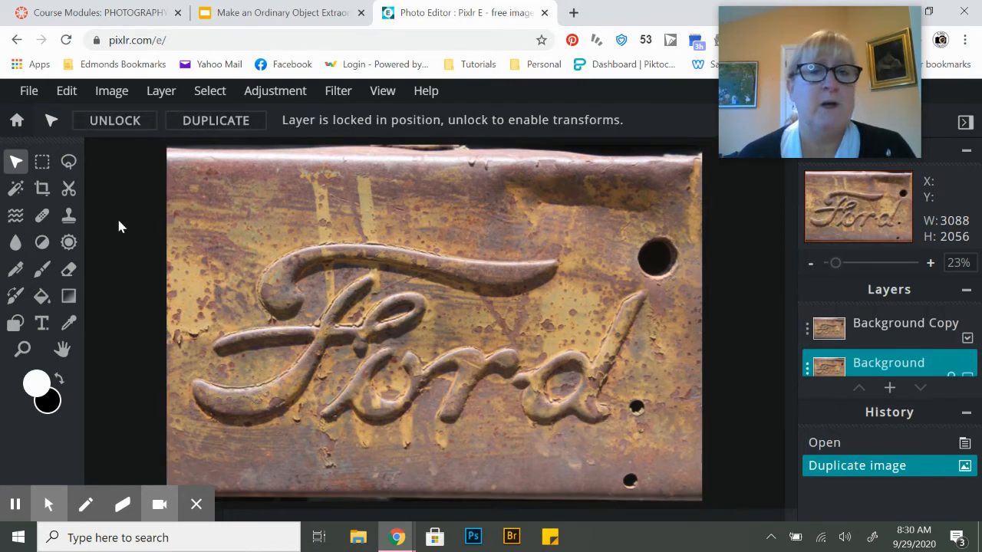
pyautogui.click(279, 98)
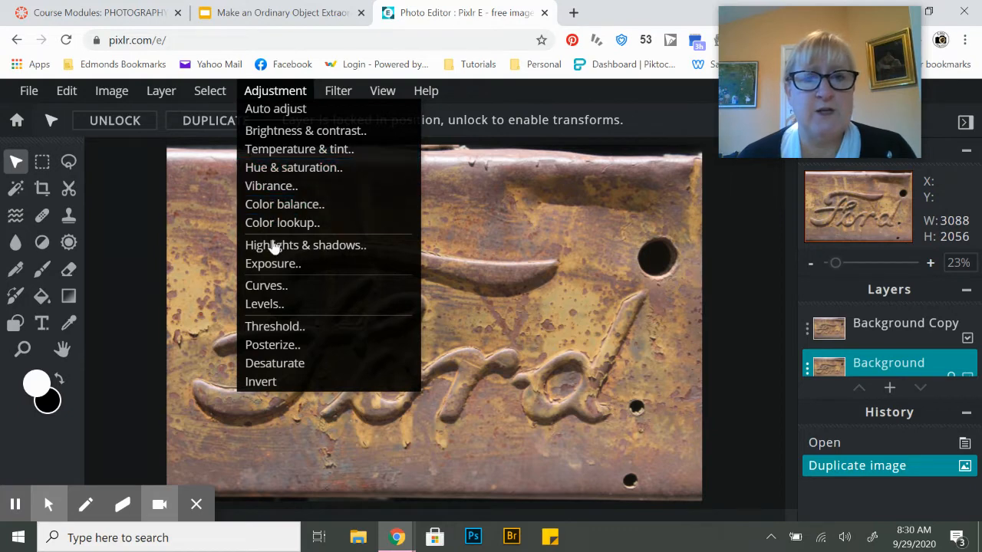
pyautogui.click(281, 130)
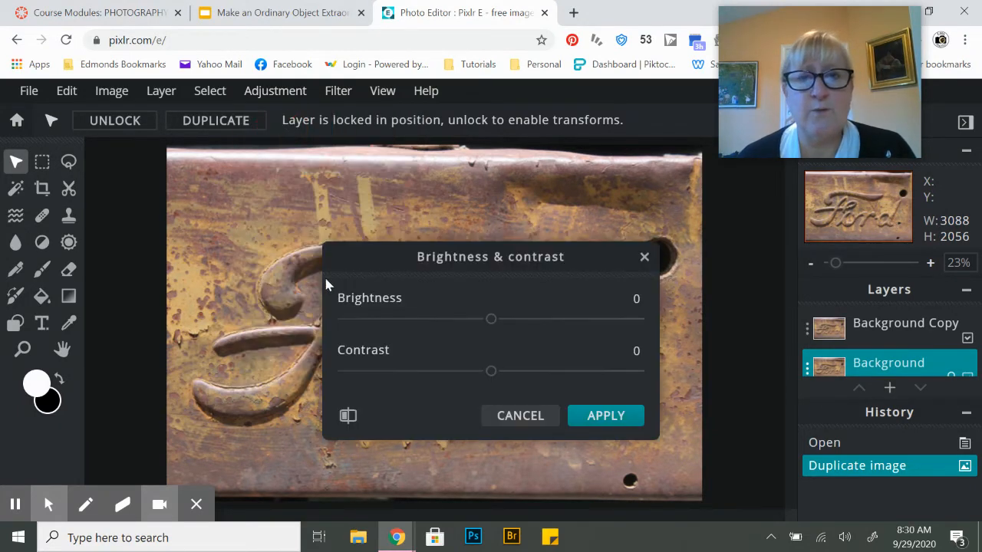
pyautogui.moveTo(375, 250); pyautogui.dragTo(676, 273)
pyautogui.moveTo(793, 340)
pyautogui.mouseDown()
pyautogui.moveTo(723, 344)
pyautogui.moveTo(910, 335)
pyautogui.moveTo(809, 338)
pyautogui.mouseUp()
pyautogui.moveTo(822, 284); pyautogui.dragTo(633, 309)
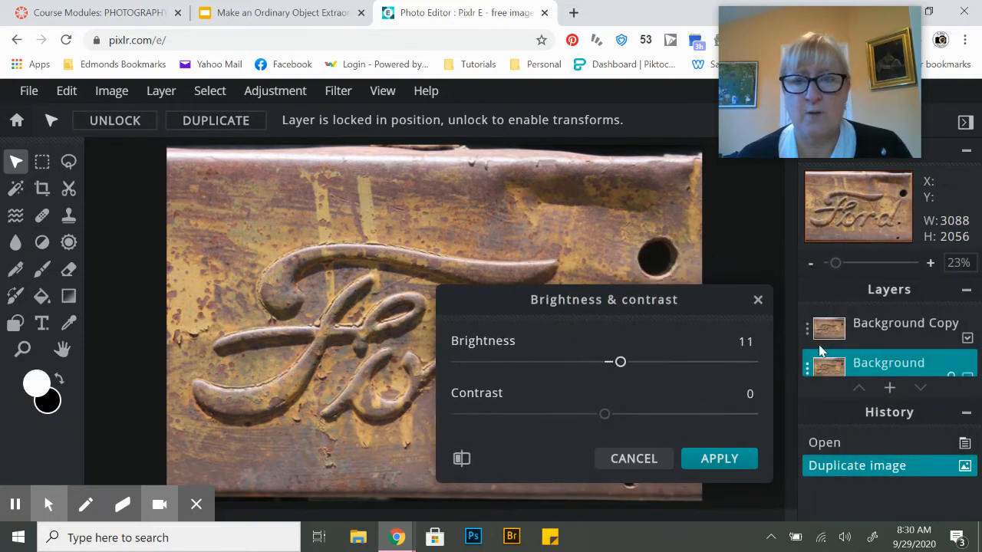
pyautogui.click(758, 300)
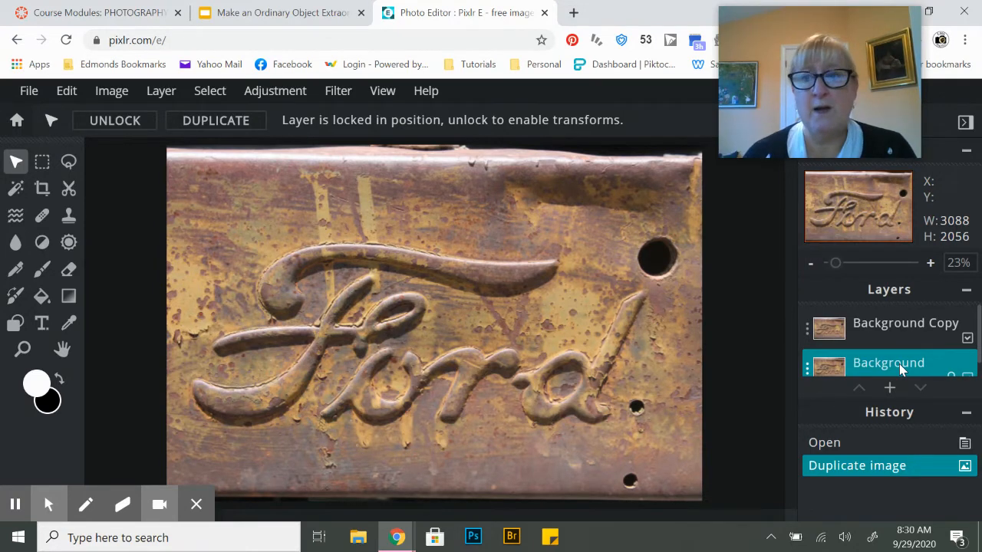
# Apply a Brightness & contrast adjustment to the Background Copy layer with brightness 1 and contrast 29
pyautogui.click(887, 326)
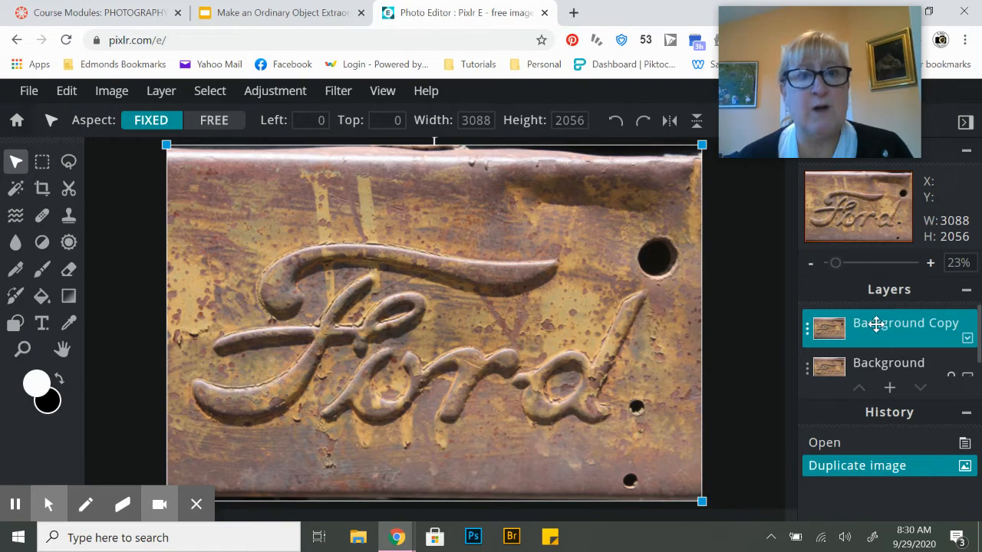
pyautogui.click(272, 91)
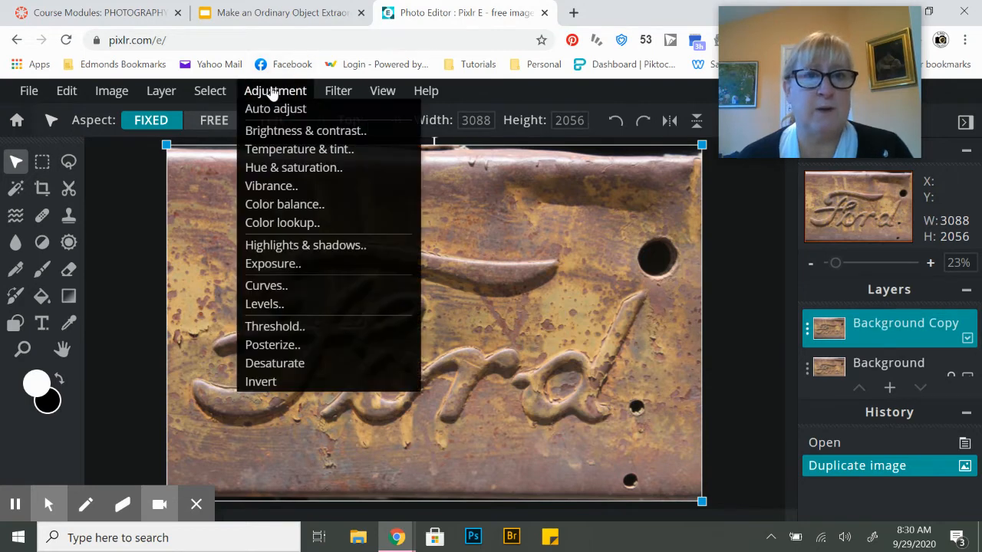
pyautogui.click(281, 131)
pyautogui.moveTo(617, 357); pyautogui.dragTo(775, 261)
pyautogui.moveTo(760, 318)
pyautogui.mouseDown()
pyautogui.moveTo(785, 320)
pyautogui.moveTo(701, 320)
pyautogui.moveTo(772, 329)
pyautogui.moveTo(762, 328)
pyautogui.mouseUp()
pyautogui.moveTo(760, 370); pyautogui.dragTo(805, 377)
pyautogui.click(875, 417)
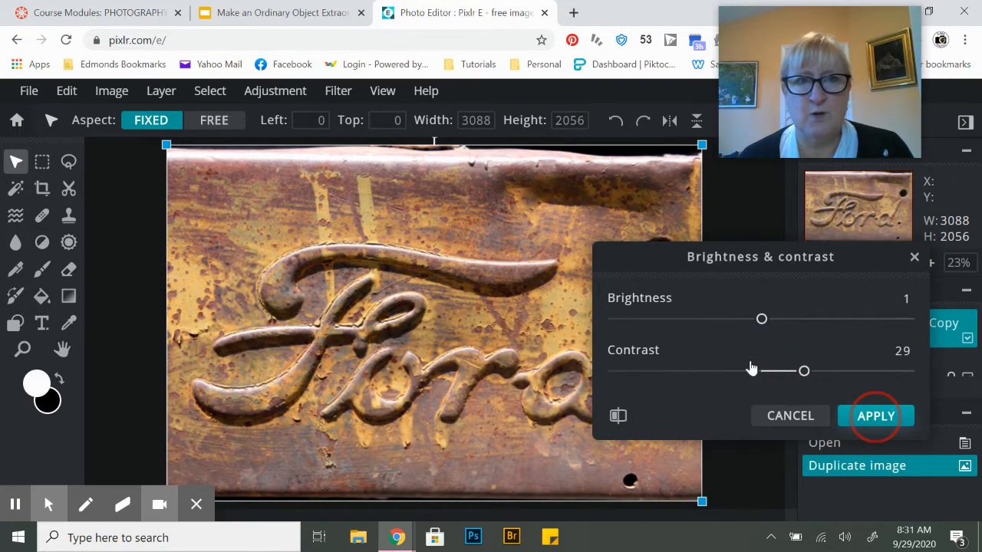
# Apply a Temperature & tint adjustment to the Background Copy layer with temperature 11 and tint -3
pyautogui.click(262, 94)
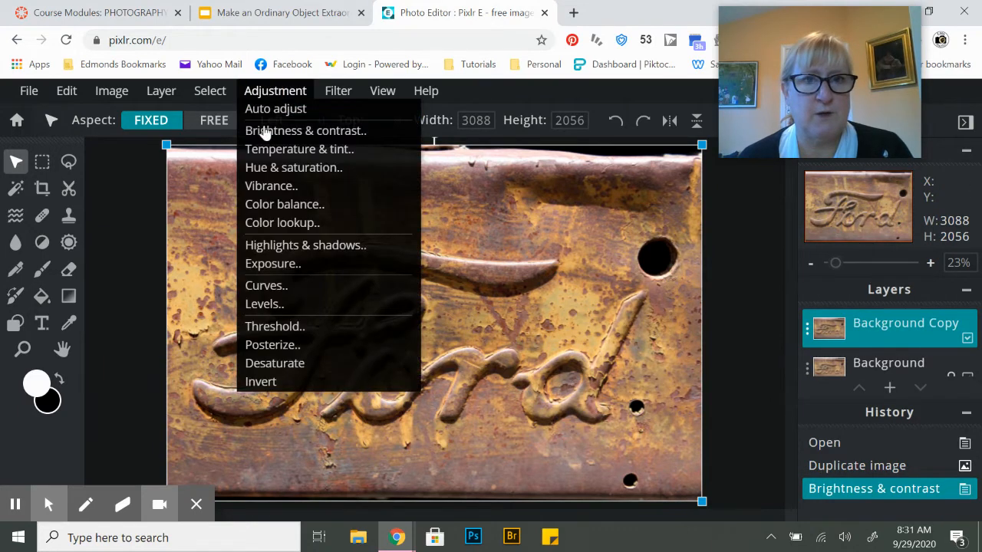
pyautogui.click(267, 155)
pyautogui.moveTo(761, 367)
pyautogui.mouseDown()
pyautogui.moveTo(736, 365)
pyautogui.moveTo(791, 367)
pyautogui.moveTo(777, 362)
pyautogui.mouseUp()
pyautogui.moveTo(758, 415)
pyautogui.mouseDown()
pyautogui.moveTo(746, 424)
pyautogui.moveTo(758, 431)
pyautogui.mouseUp()
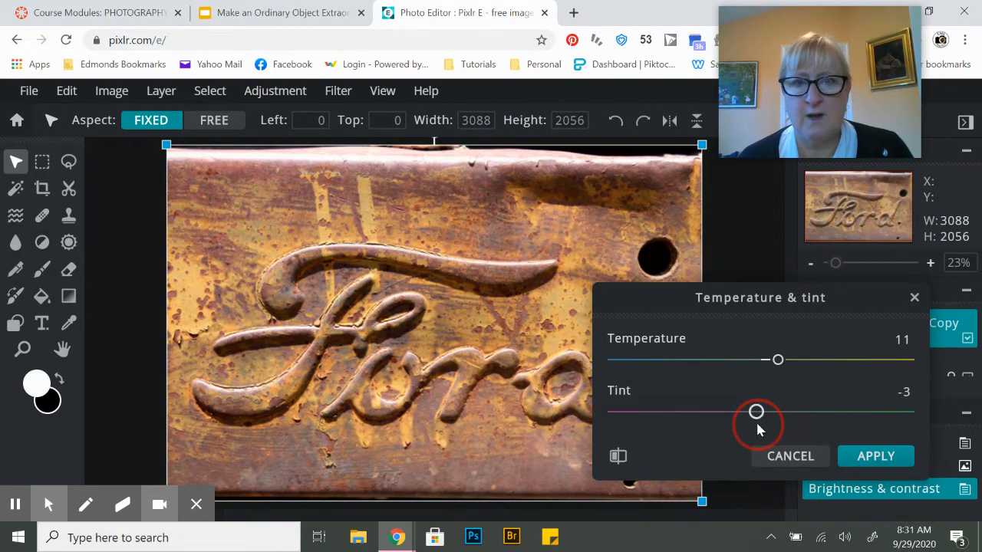
pyautogui.click(875, 455)
# Apply a Hue & saturation adjustment to the copied layer with hue -6, saturation 13 and lightness -6
pyautogui.click(275, 91)
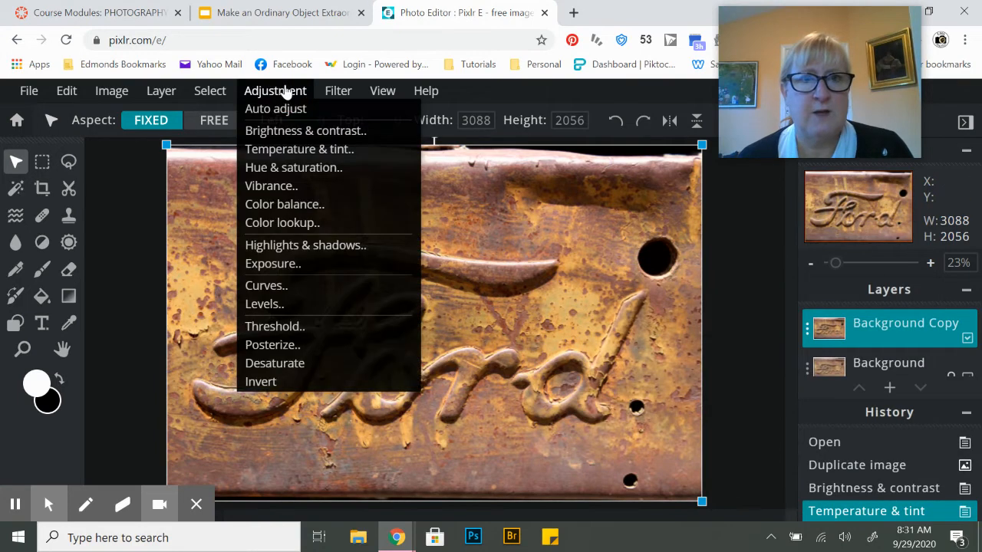
pyautogui.click(282, 167)
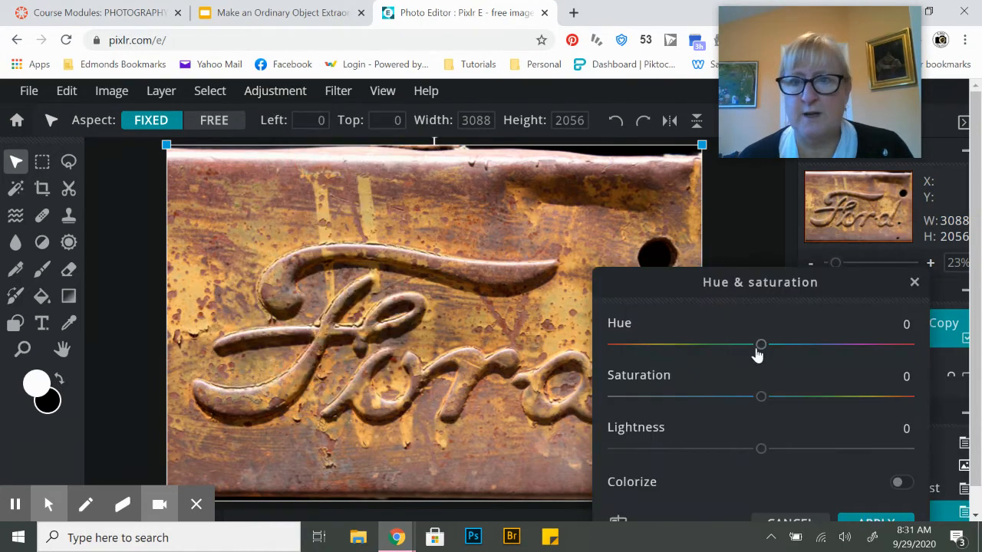
pyautogui.moveTo(759, 350)
pyautogui.mouseDown()
pyautogui.moveTo(737, 348)
pyautogui.moveTo(765, 352)
pyautogui.moveTo(756, 356)
pyautogui.mouseUp()
pyautogui.moveTo(761, 397); pyautogui.dragTo(780, 408)
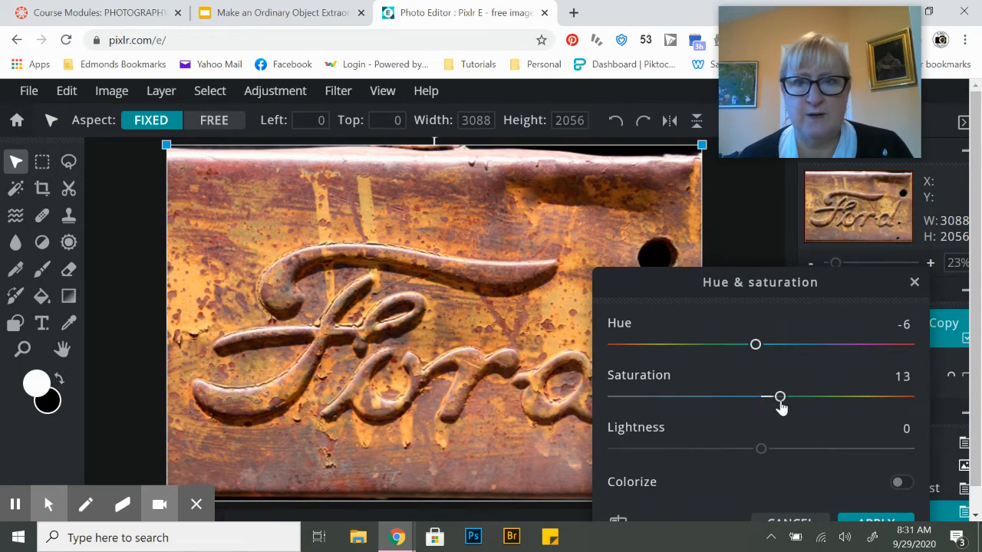
pyautogui.moveTo(760, 457)
pyautogui.mouseDown()
pyautogui.moveTo(770, 460)
pyautogui.moveTo(752, 467)
pyautogui.mouseUp()
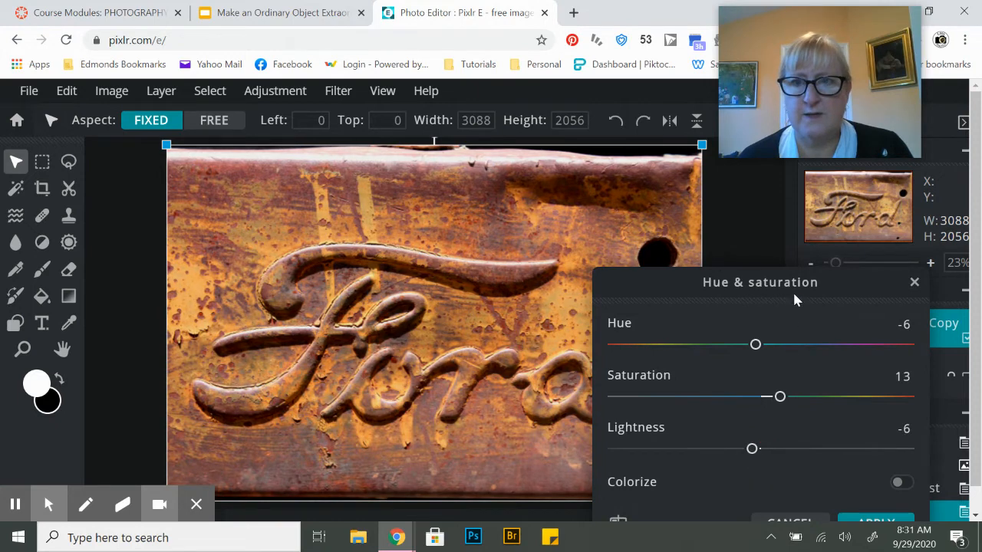
pyautogui.moveTo(795, 302); pyautogui.dragTo(806, 278)
pyautogui.click(855, 500)
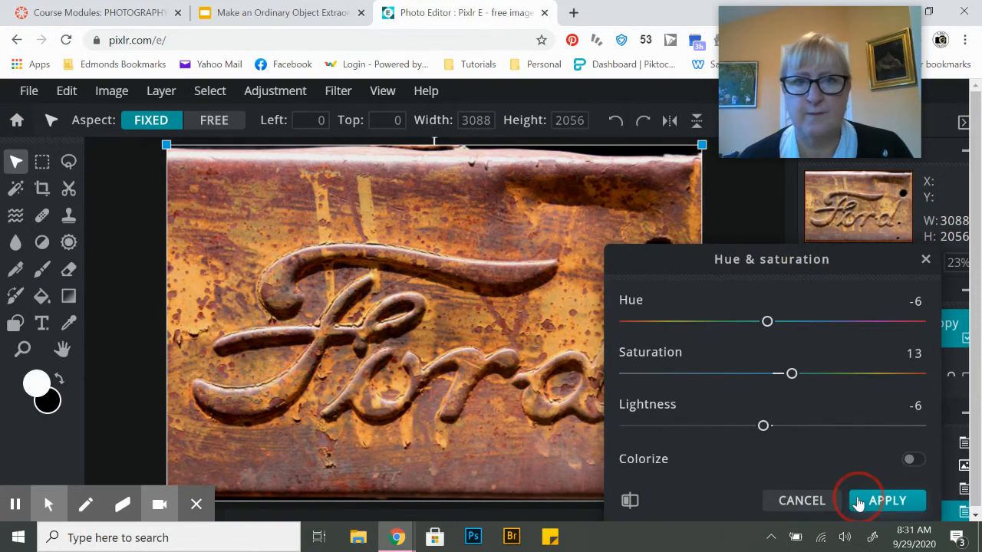
# Apply a Vibrance adjustment with an amount of 6 to the Background Copy layer
pyautogui.click(257, 94)
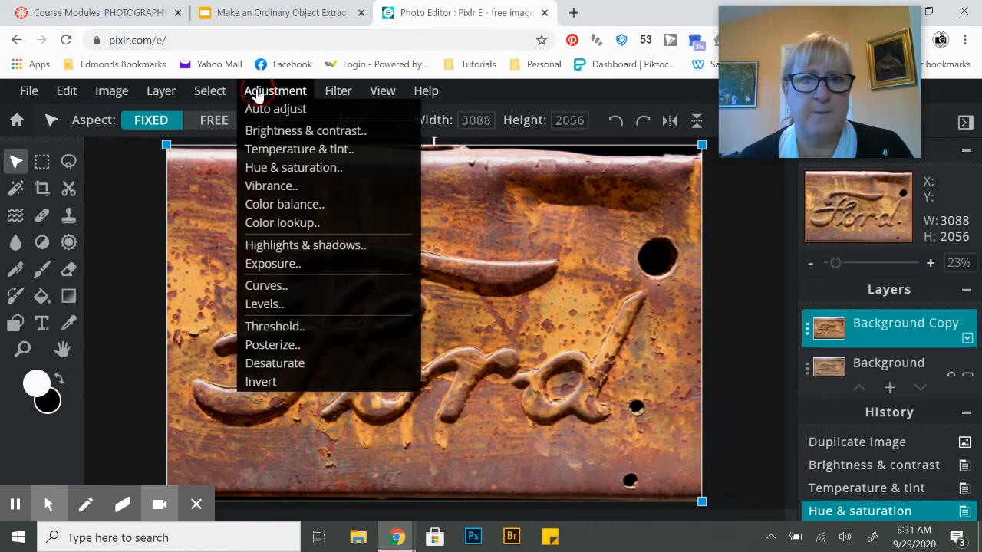
pyautogui.click(276, 186)
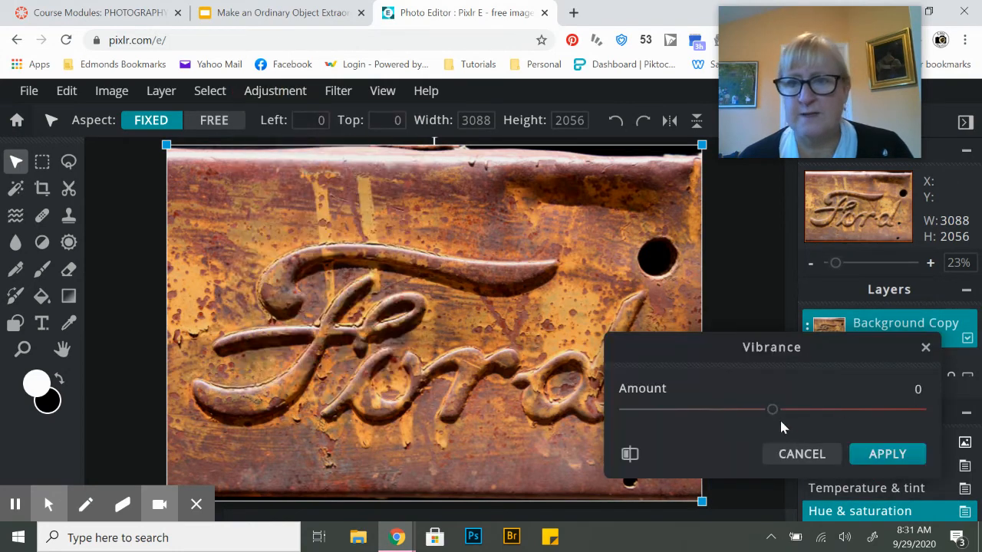
pyautogui.moveTo(772, 414)
pyautogui.mouseDown()
pyautogui.moveTo(854, 415)
pyautogui.moveTo(767, 414)
pyautogui.moveTo(782, 427)
pyautogui.mouseUp()
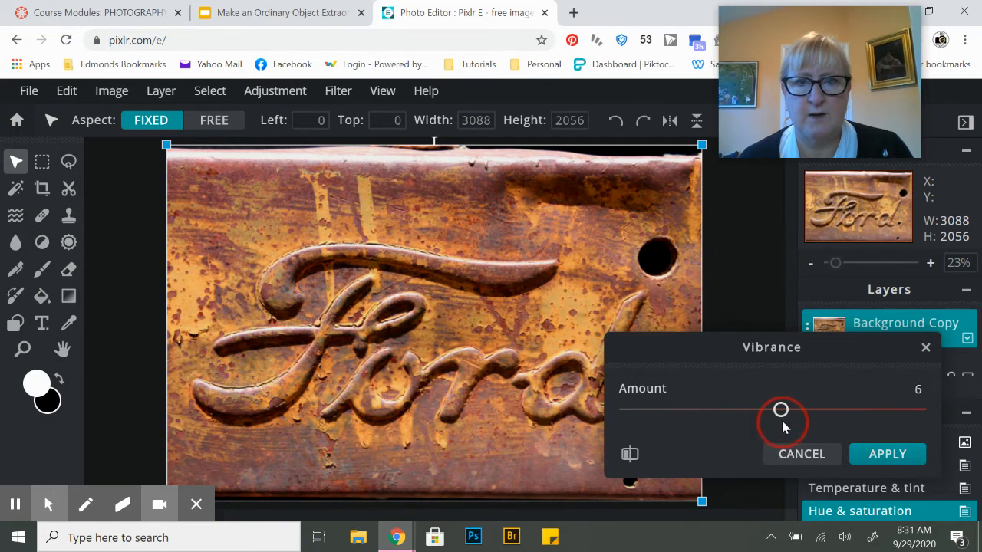
pyautogui.click(870, 454)
# Apply a Highlights & shadows adjustment to the Background Copy layer with highlights -56 and shadows -5
pyautogui.click(257, 92)
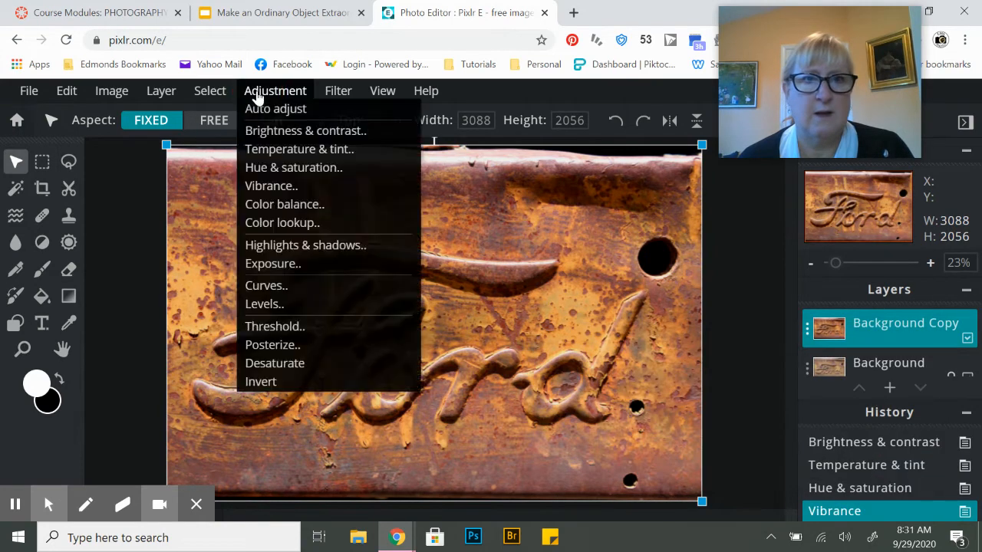
pyautogui.click(286, 245)
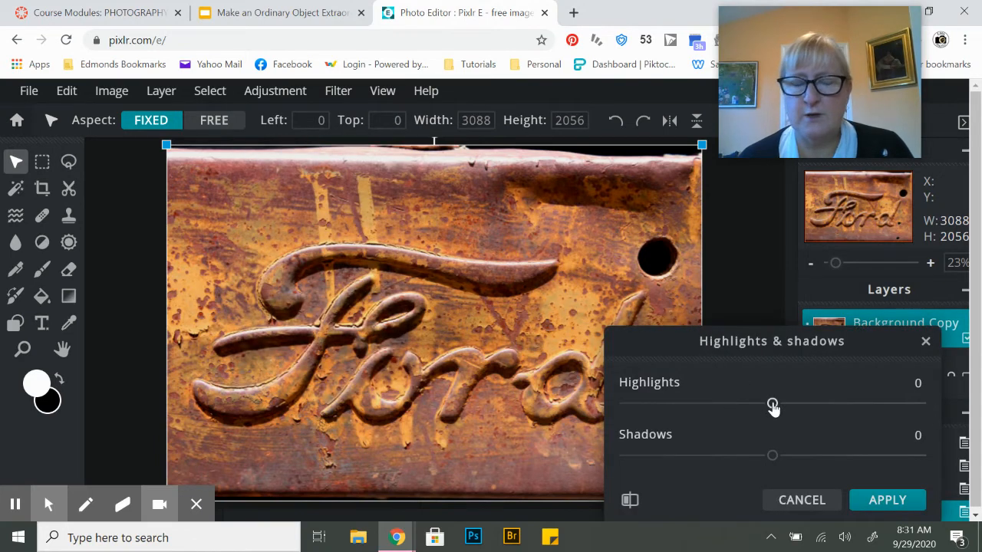
pyautogui.moveTo(773, 407); pyautogui.dragTo(723, 426)
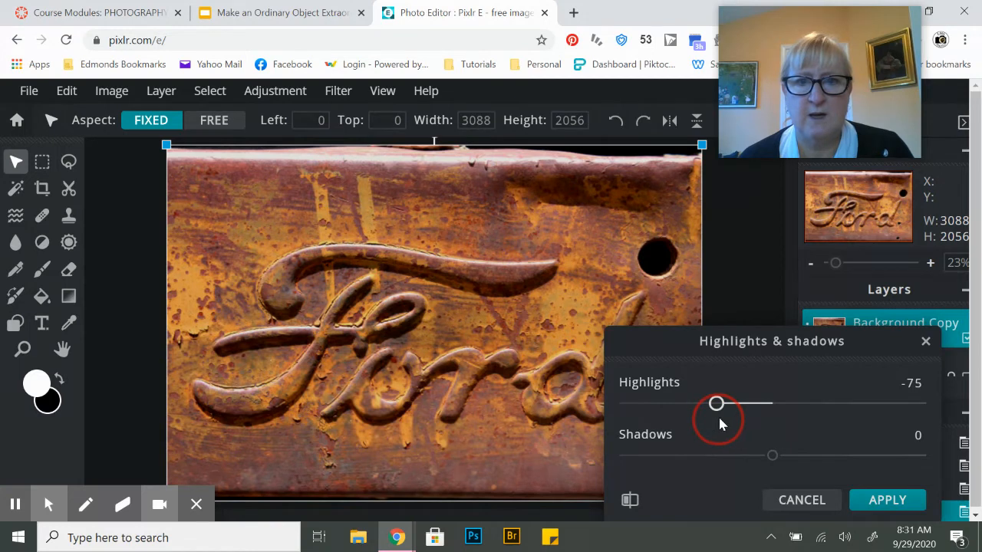
pyautogui.moveTo(772, 458)
pyautogui.mouseDown()
pyautogui.moveTo(841, 460)
pyautogui.moveTo(738, 473)
pyautogui.moveTo(768, 470)
pyautogui.mouseUp()
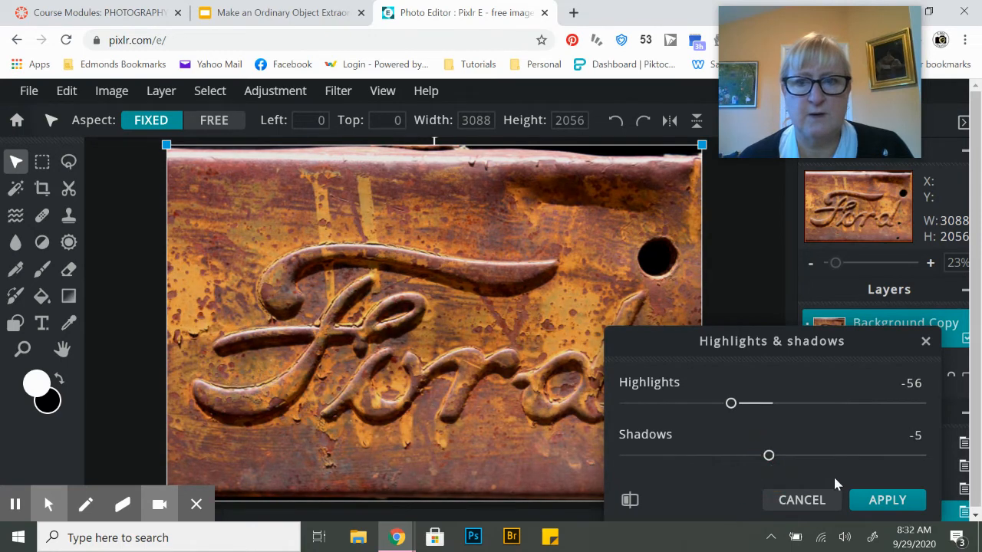
pyautogui.click(887, 500)
# Apply an Exposure adjustment with an amount of -10 to the Background Copy layer
pyautogui.click(275, 90)
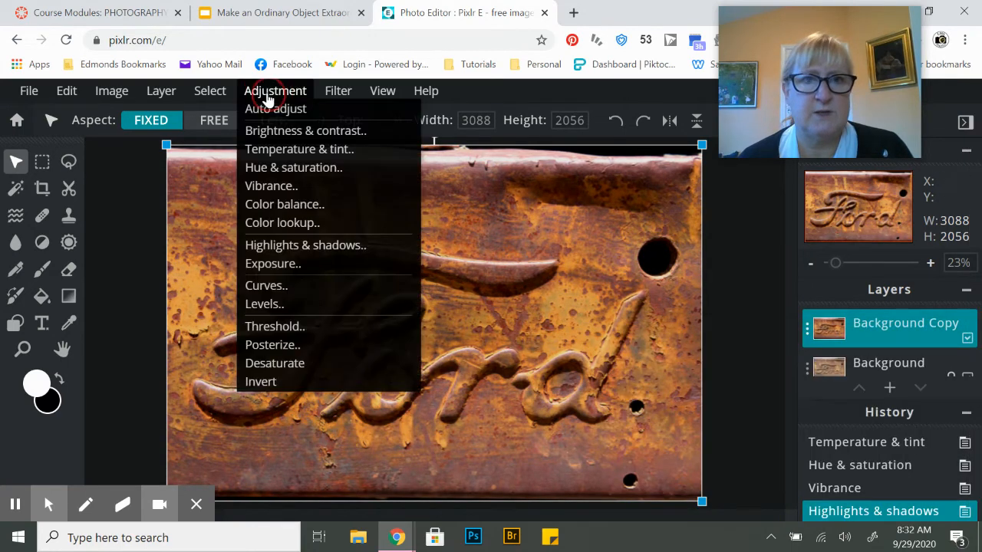
pyautogui.click(276, 263)
pyautogui.moveTo(773, 412); pyautogui.dragTo(756, 432)
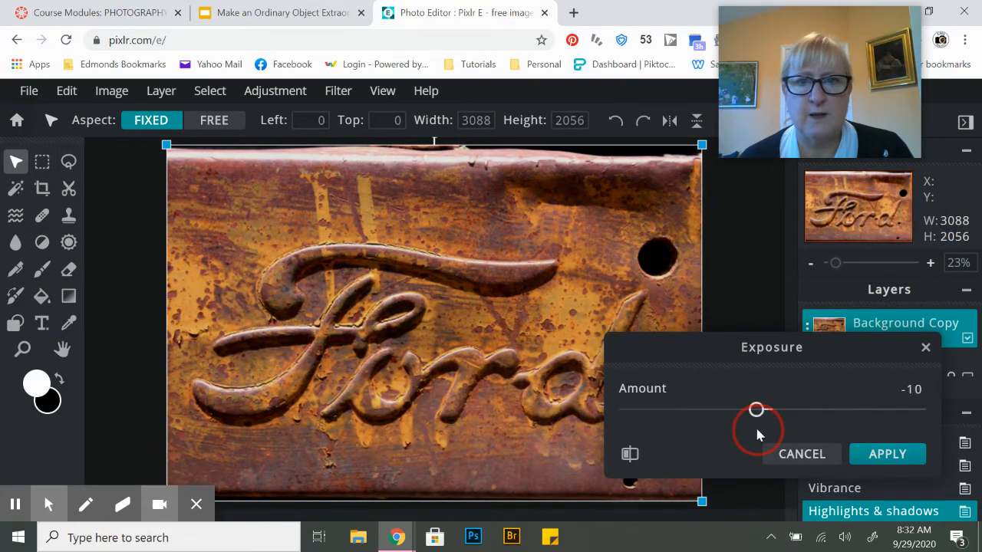
pyautogui.click(877, 453)
# Try turning the Background Copy layer black and white by applying Desaturate twice
pyautogui.click(255, 92)
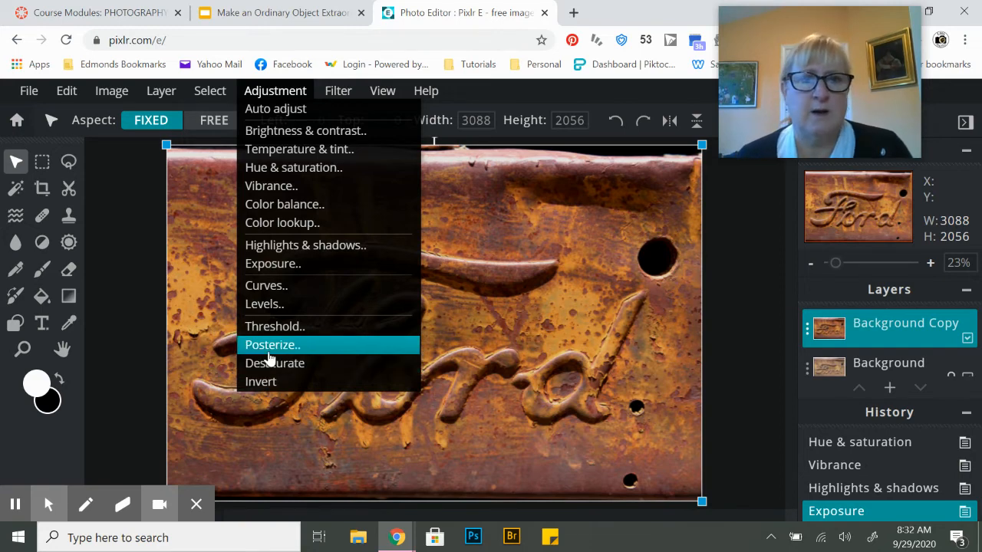
pyautogui.click(306, 365)
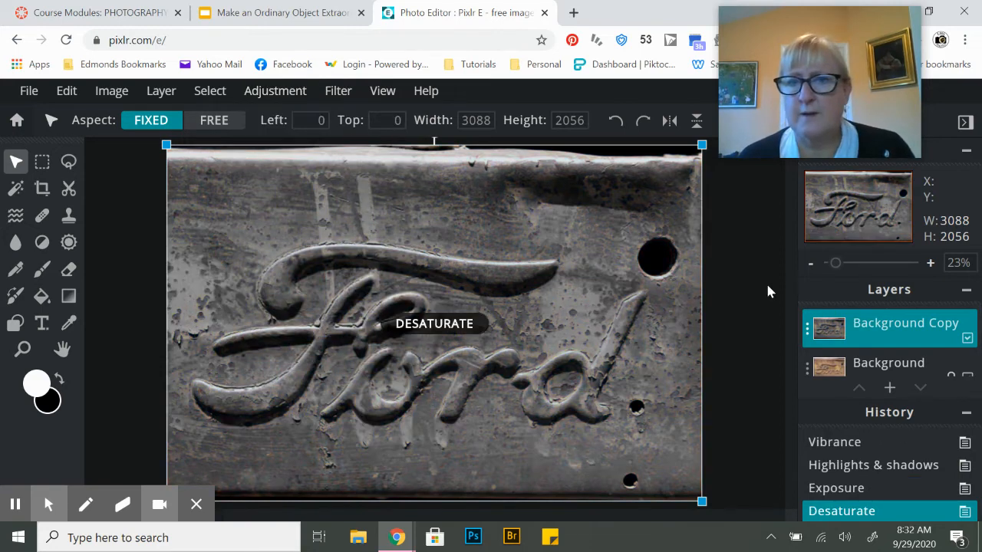
pyautogui.click(265, 92)
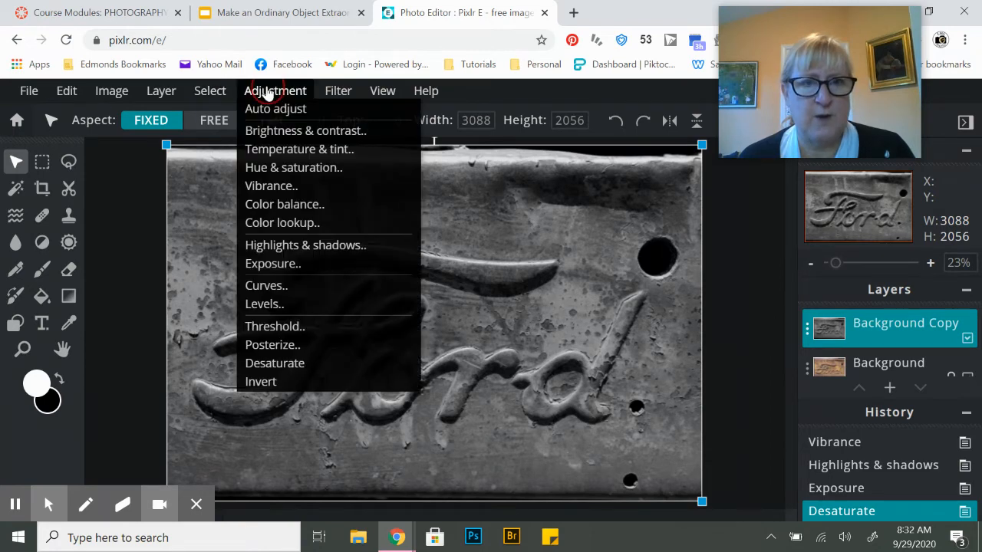
pyautogui.click(285, 364)
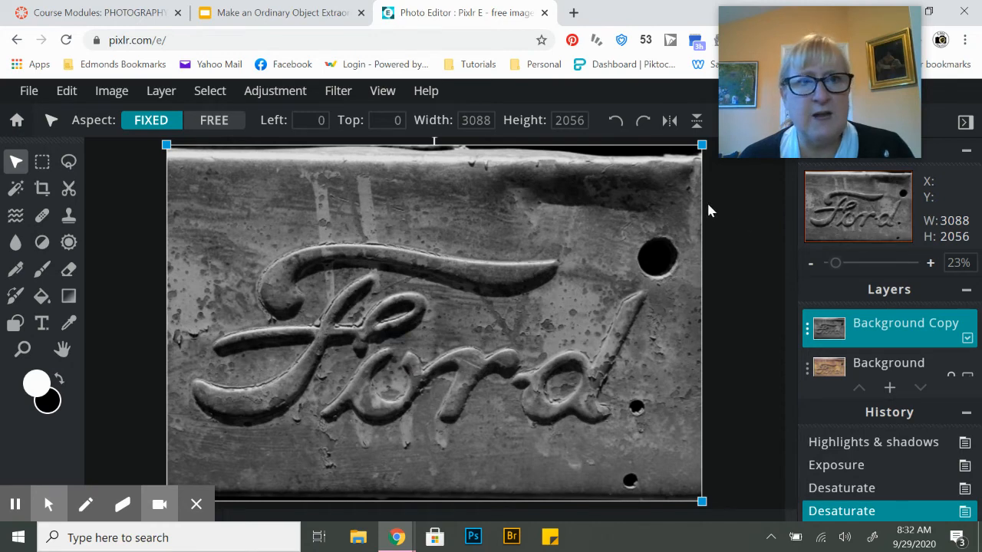
# Undo both Desaturate adjustments by returning to the Exposure state in the history
pyautogui.click(382, 93)
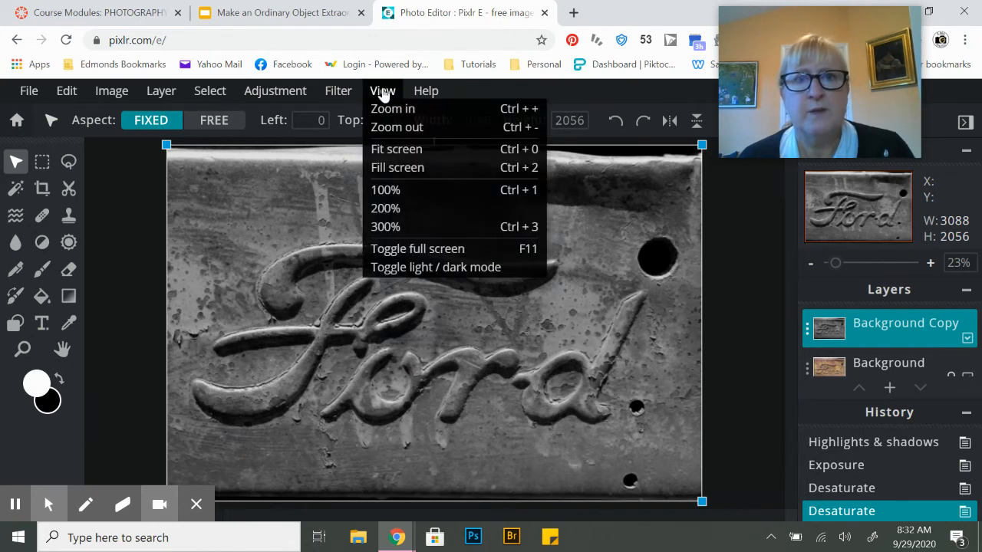
pyautogui.click(744, 218)
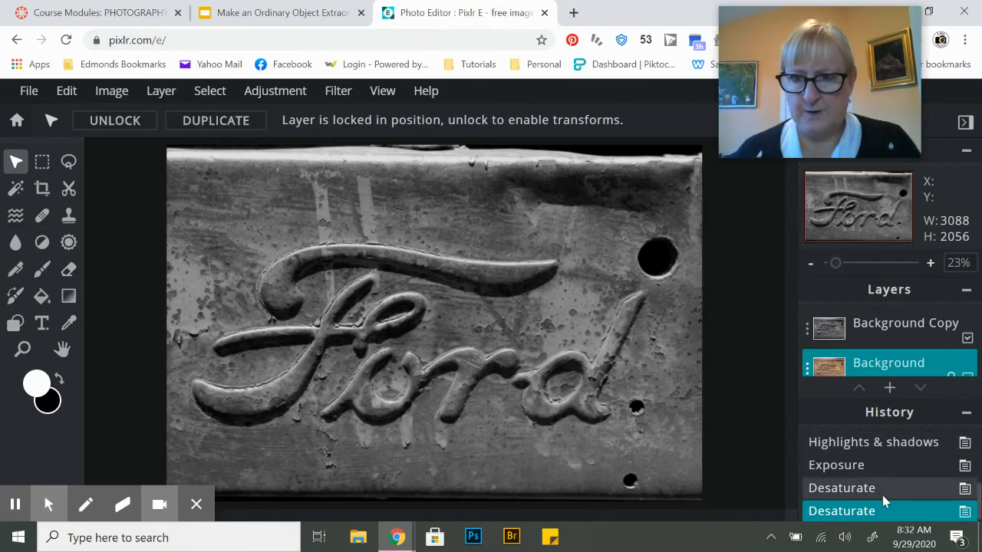
pyautogui.click(859, 468)
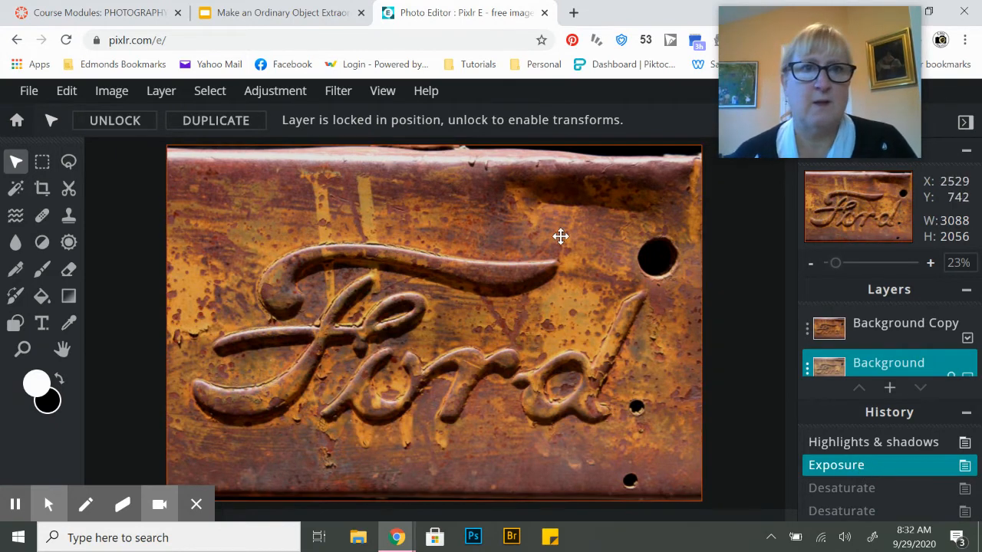
# Crop the image freely to about 3011 × 1877 px, trimming the edges around the Ford lettering
pyautogui.click(41, 192)
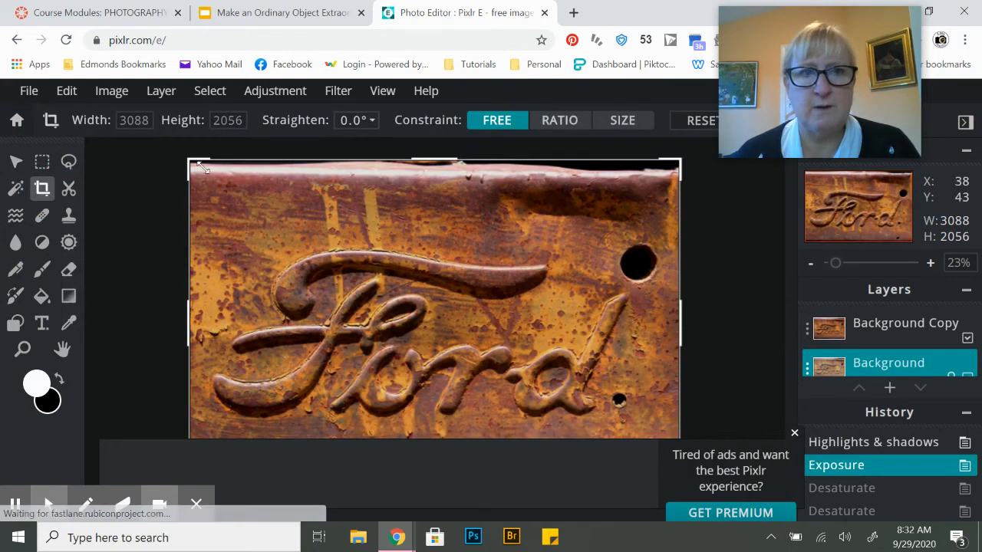
pyautogui.moveTo(189, 160); pyautogui.dragTo(197, 172)
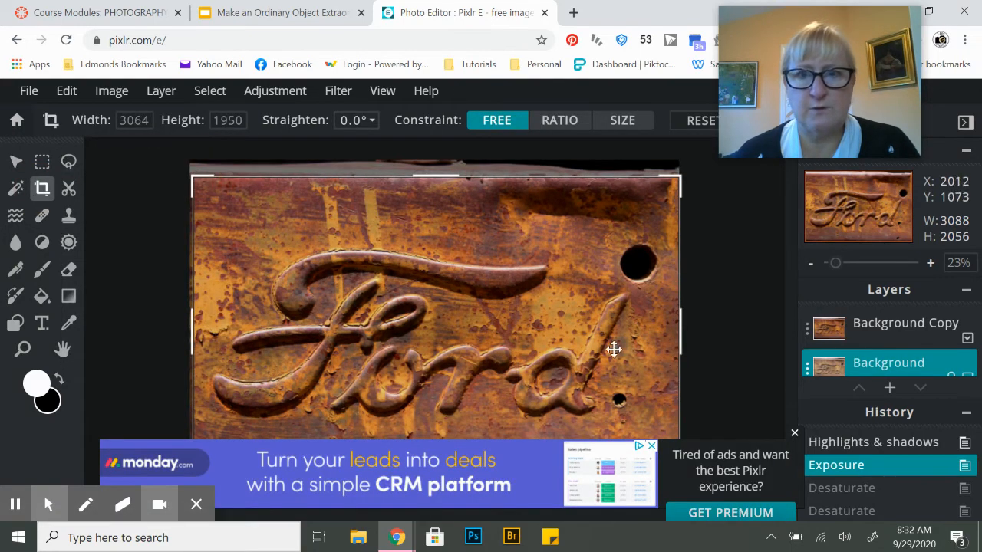
pyautogui.moveTo(682, 347); pyautogui.dragTo(666, 345)
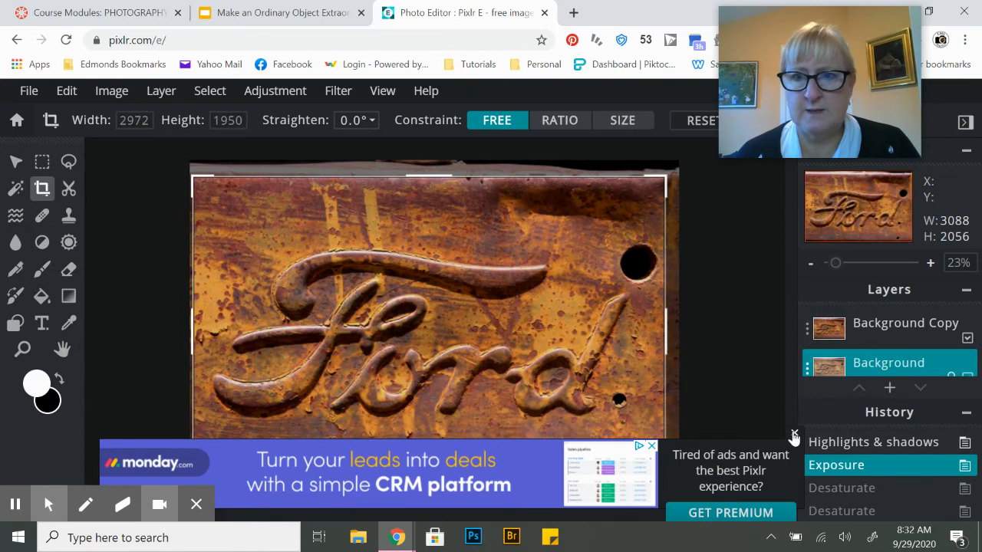
pyautogui.click(794, 433)
pyautogui.moveTo(670, 491); pyautogui.dragTo(670, 477)
pyautogui.press('Return')
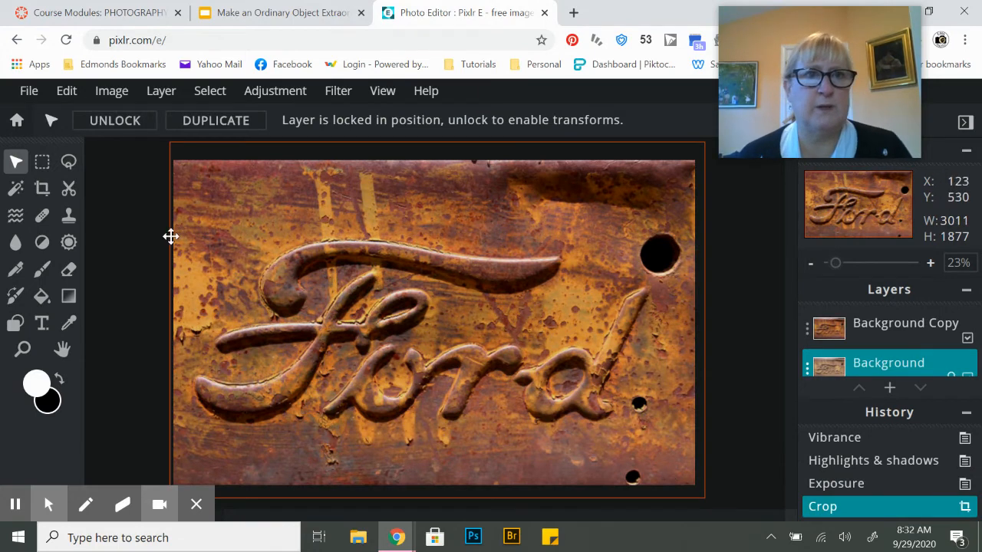
# Download the cropped image as a high-quality JPG, naming the file with the photographer's surname followed by "ordinary"
pyautogui.click(29, 93)
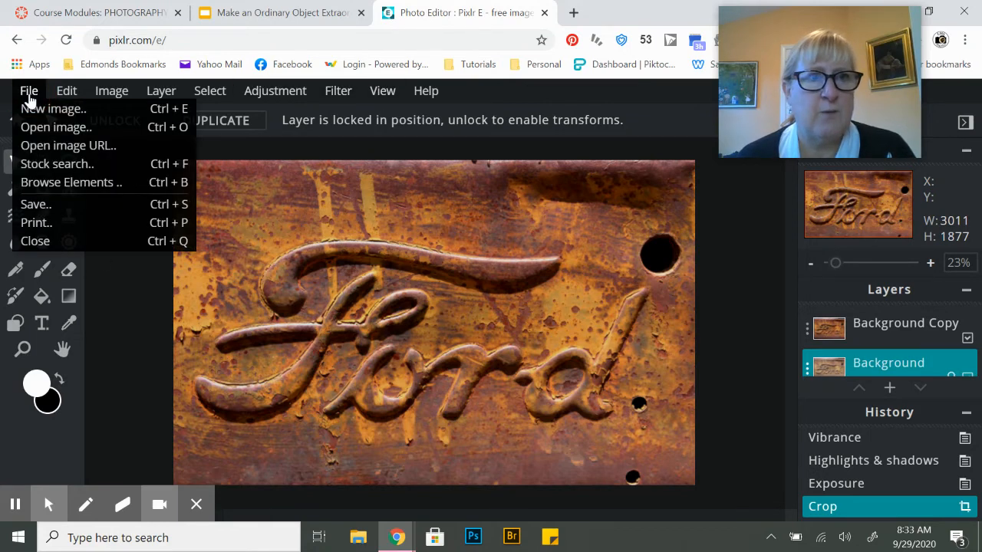
pyautogui.click(39, 206)
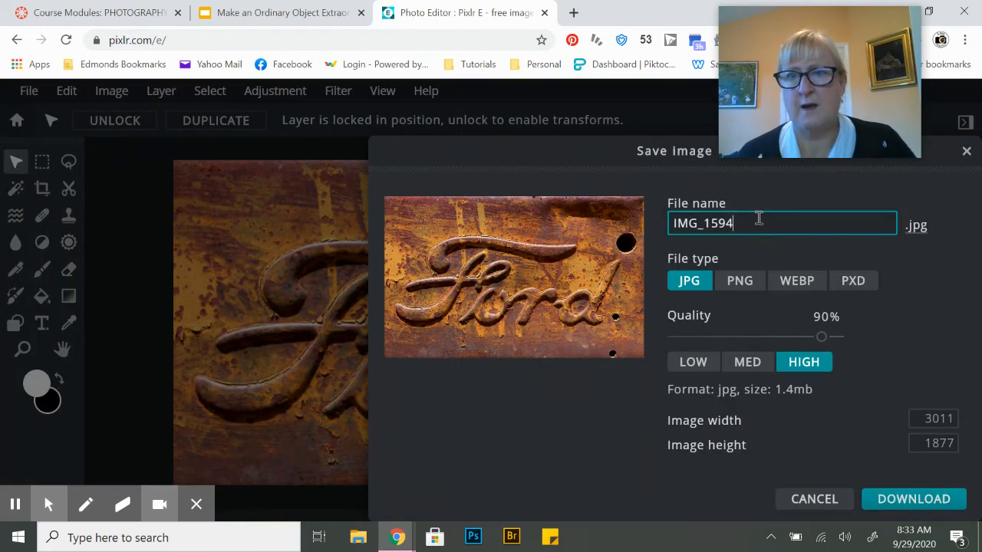
pyautogui.moveTo(686, 221); pyautogui.dragTo(650, 222)
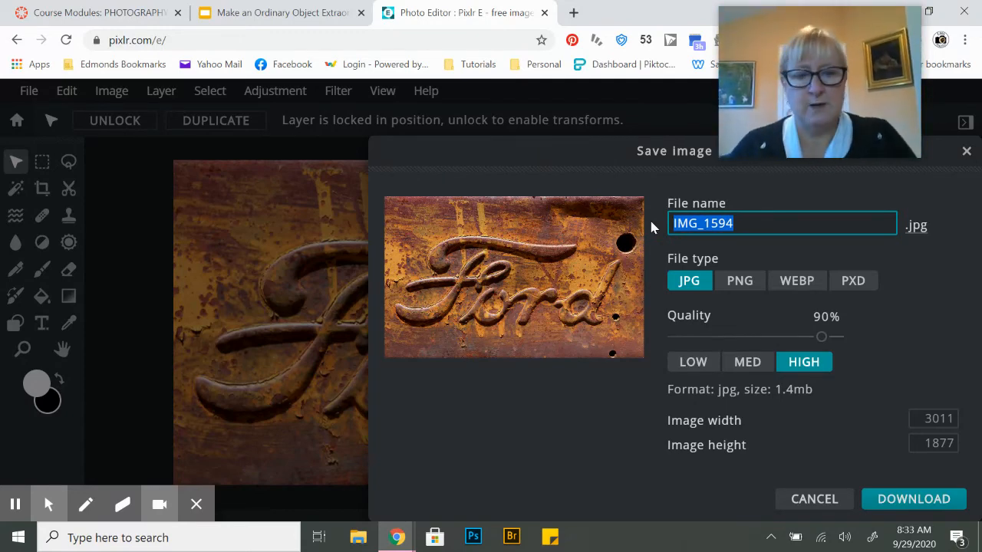
pyautogui.write('schouo')
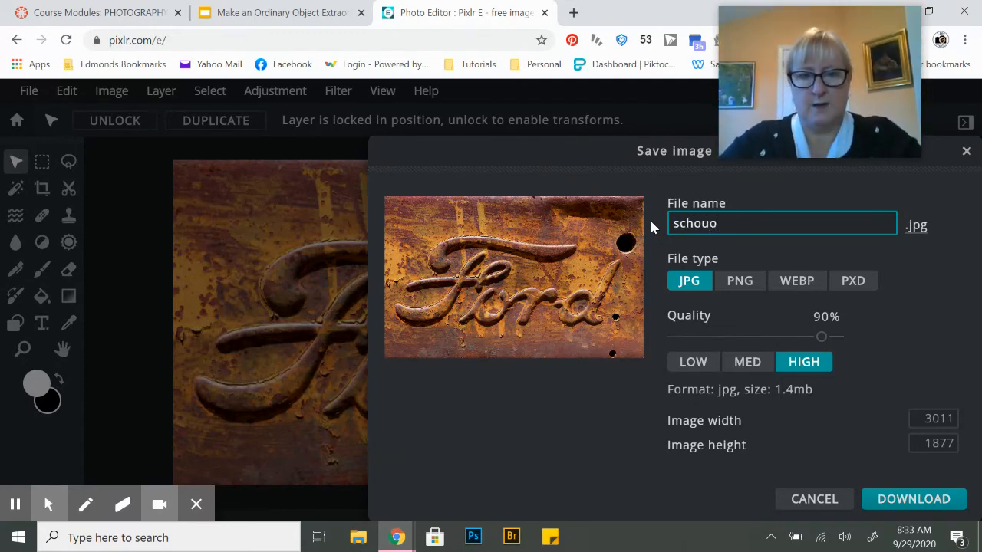
pyautogui.write('rdinary')
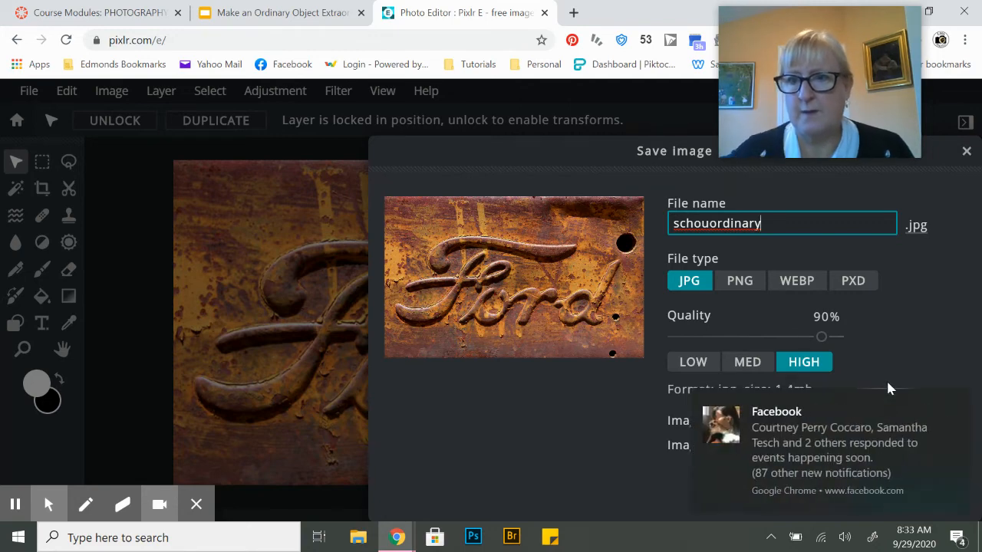
pyautogui.click(955, 404)
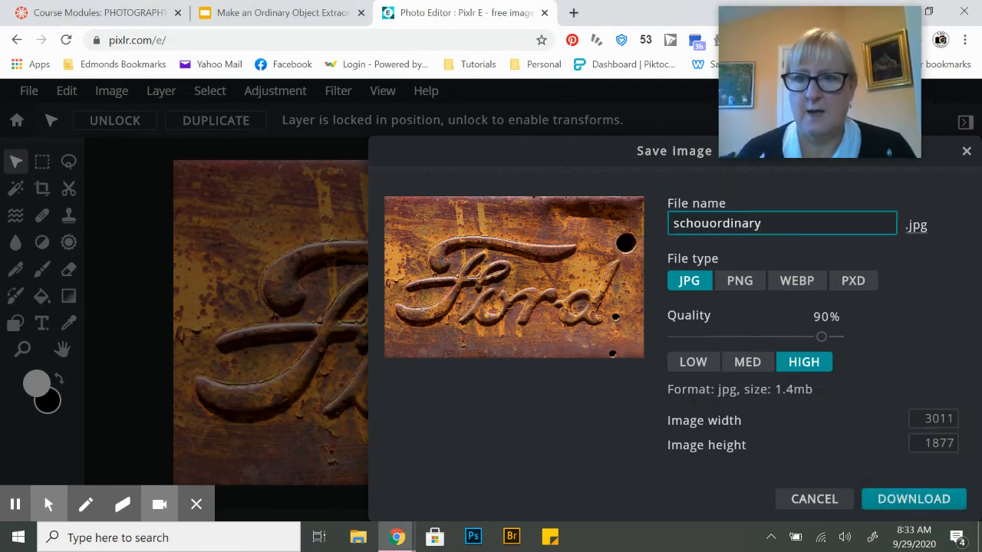
pyautogui.click(909, 499)
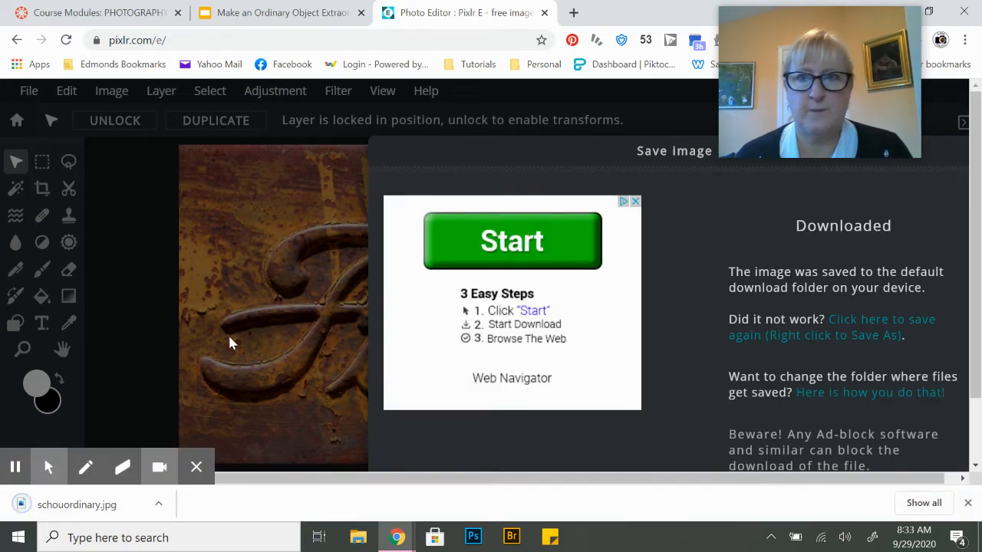
# Open the downloaded JPG in the Photos app and bring up the Save As dialog for it
pyautogui.click(98, 512)
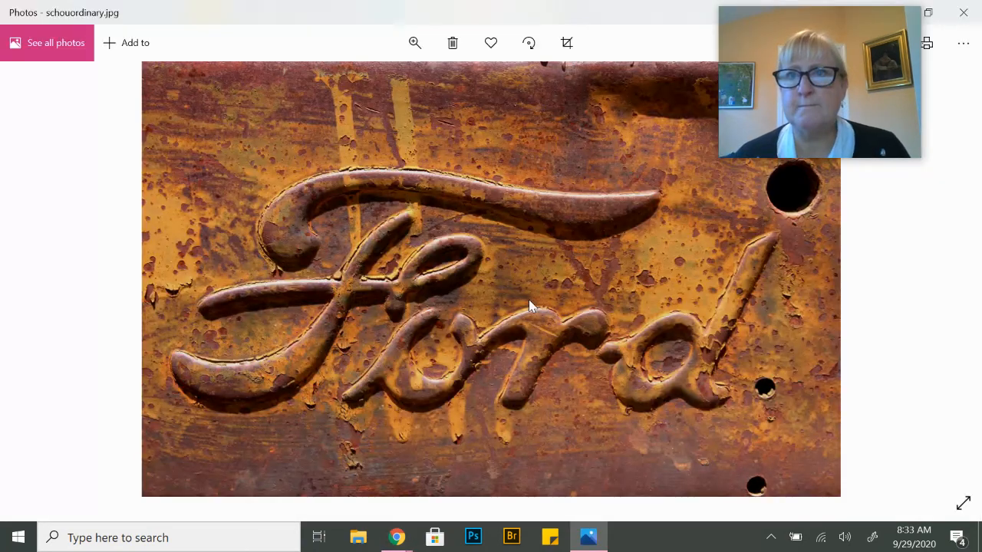
pyautogui.moveTo(831, 35); pyautogui.dragTo(837, 276)
pyautogui.click(962, 44)
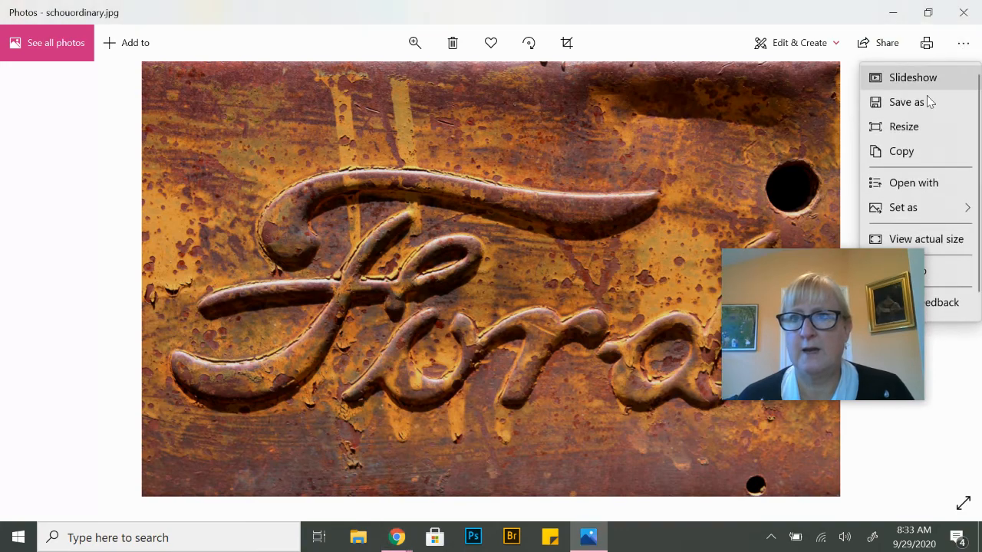
pyautogui.click(925, 104)
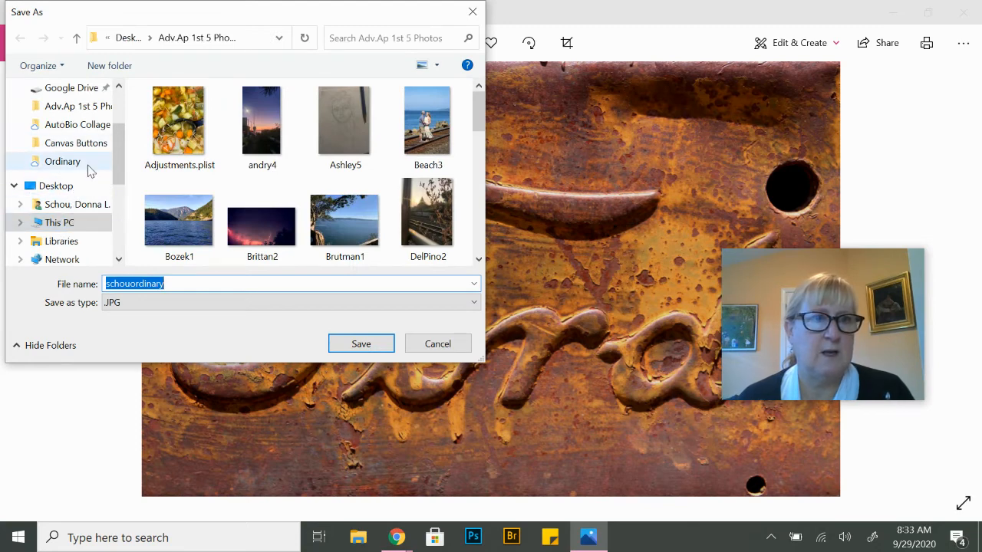
# Save a copy of the photo to the Ordinary folder inside Photo Class in My Drive on Google Drive File Stream
pyautogui.scroll(1, 89, 173)
pyautogui.click(74, 145)
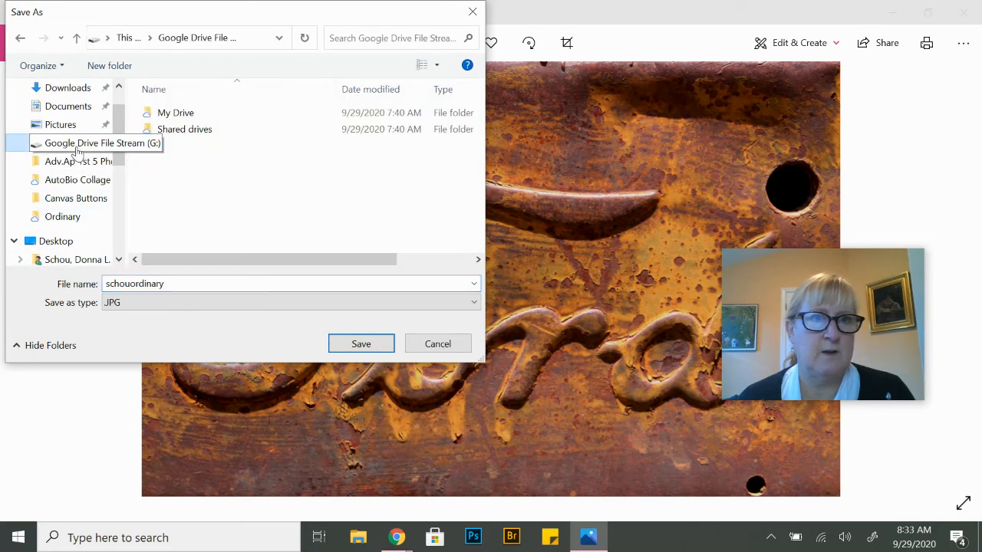
pyautogui.doubleClick(178, 115)
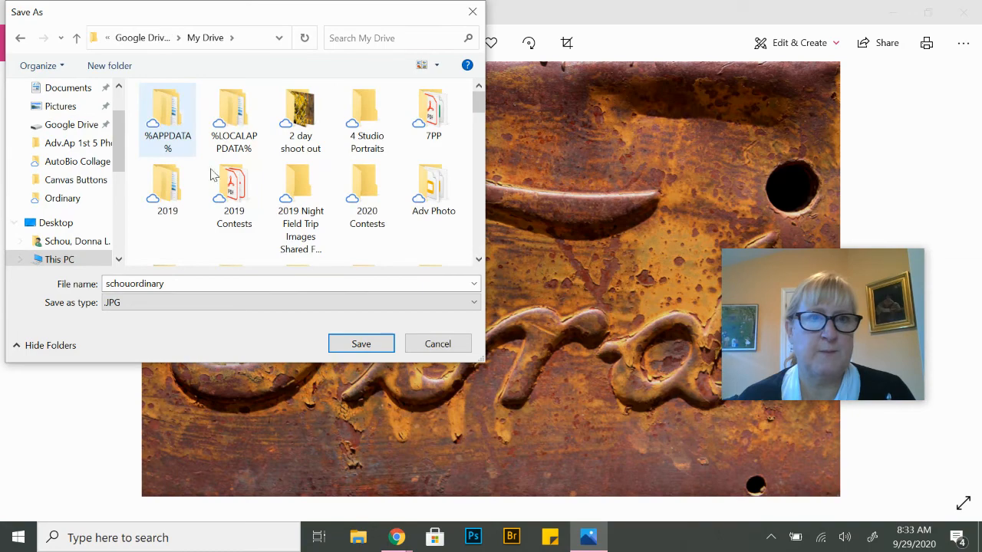
pyautogui.scroll(-5, 355, 194)
pyautogui.scroll(-1, 355, 194)
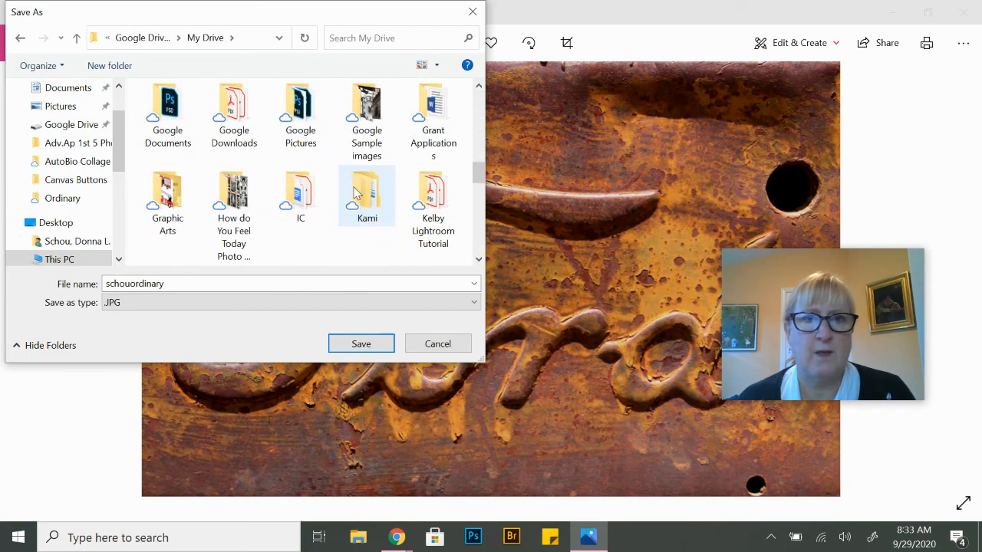
pyautogui.scroll(-2, 355, 194)
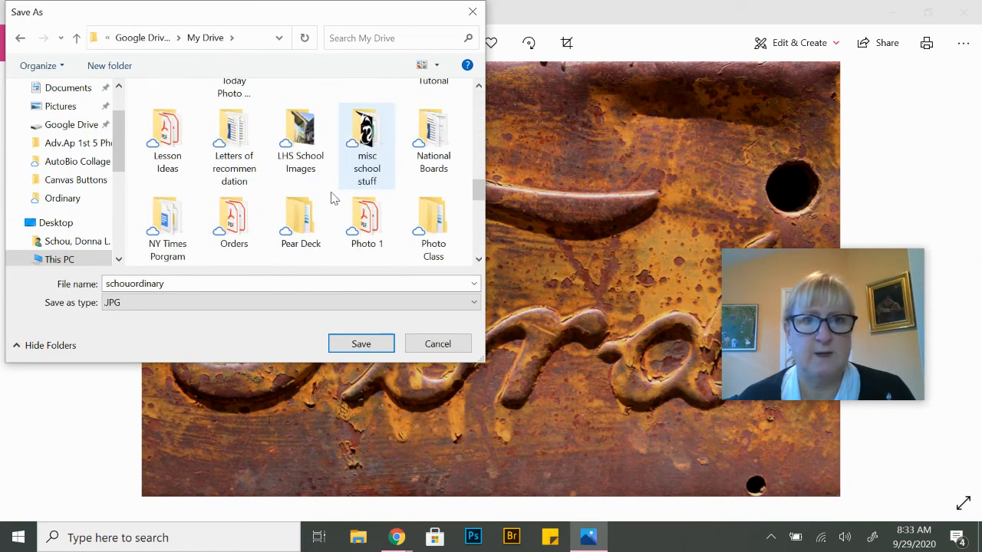
pyautogui.doubleClick(431, 223)
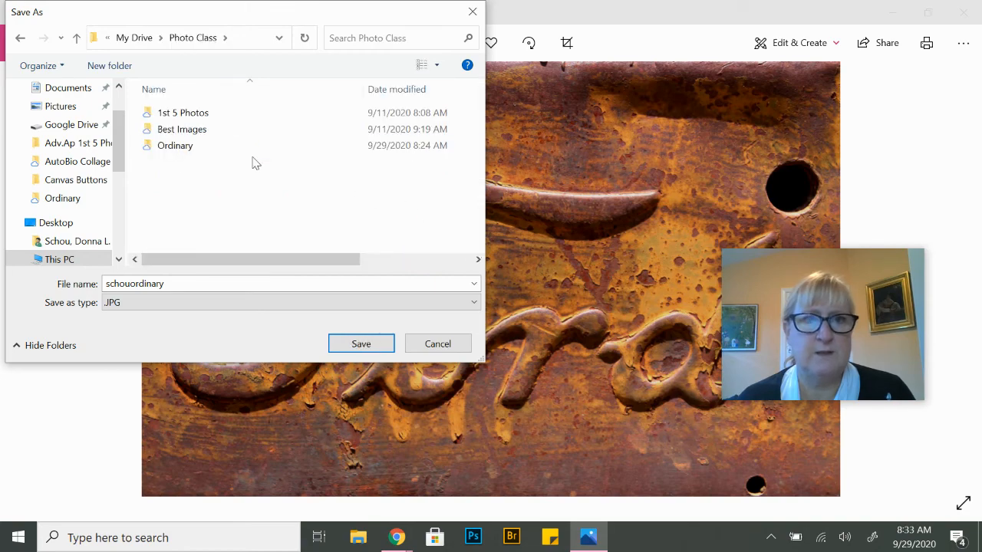
pyautogui.click(192, 153)
pyautogui.doubleClick(191, 154)
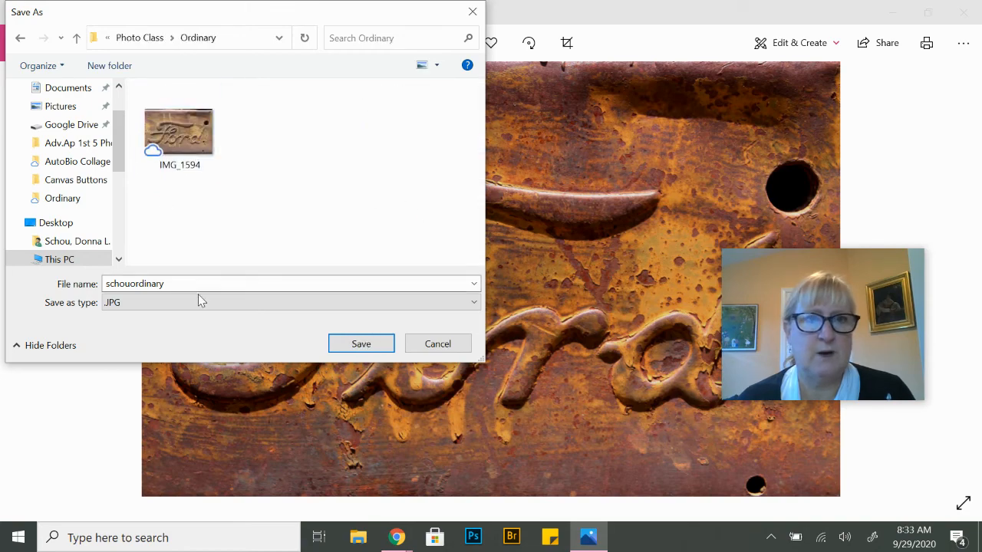
pyautogui.click(373, 342)
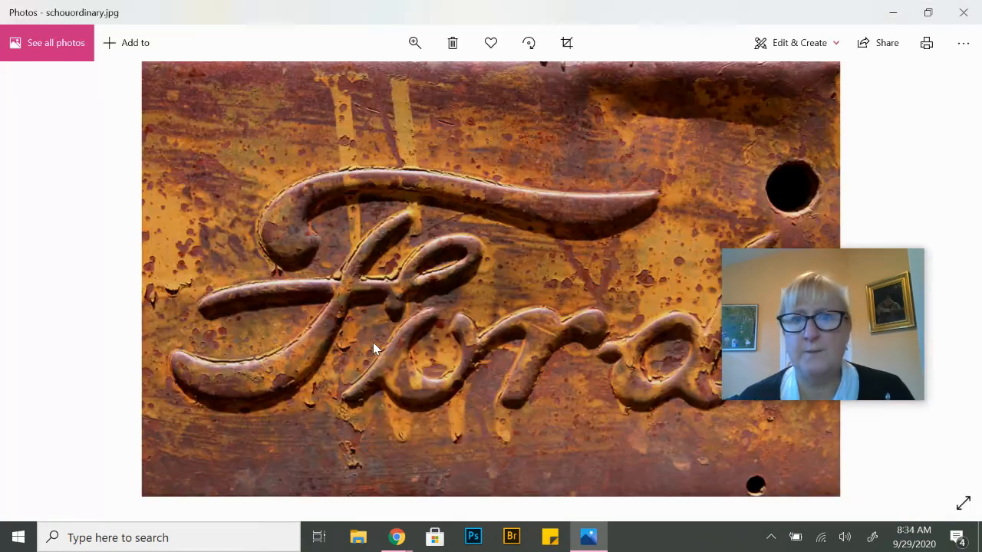
# Close the Photos app and the Pixlr E tab to return to the Make an Ordinary Object Extraordinary presentation
pyautogui.click(964, 11)
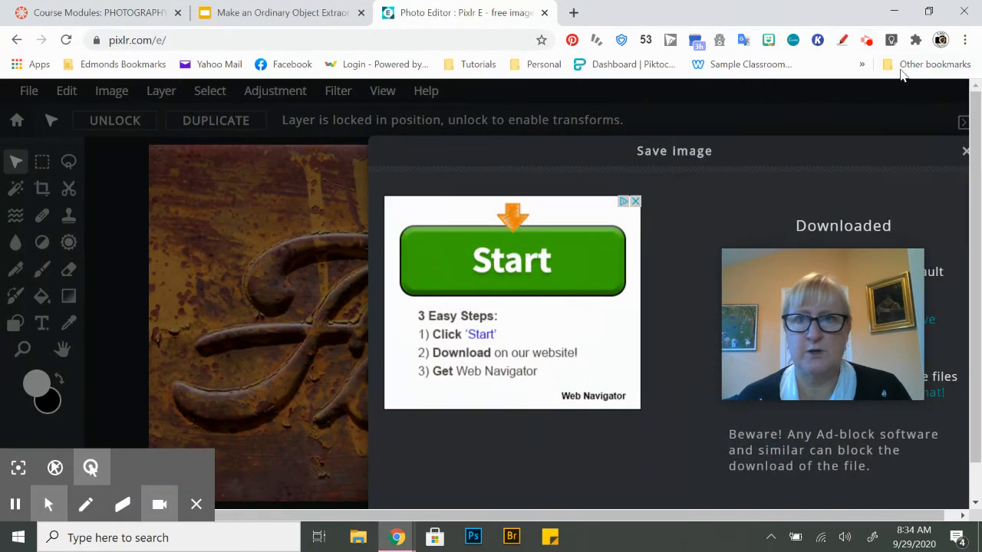
pyautogui.click(543, 13)
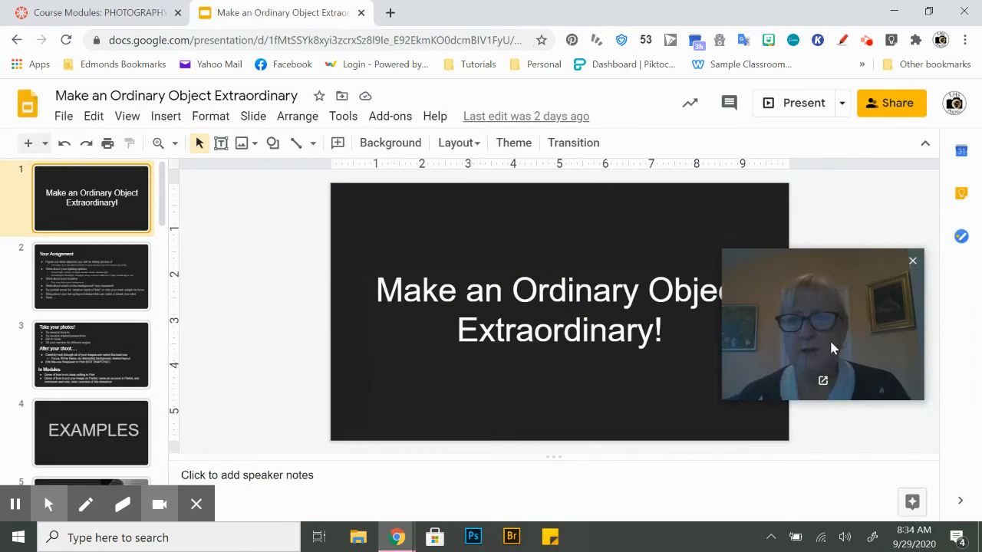
pyautogui.click(913, 263)
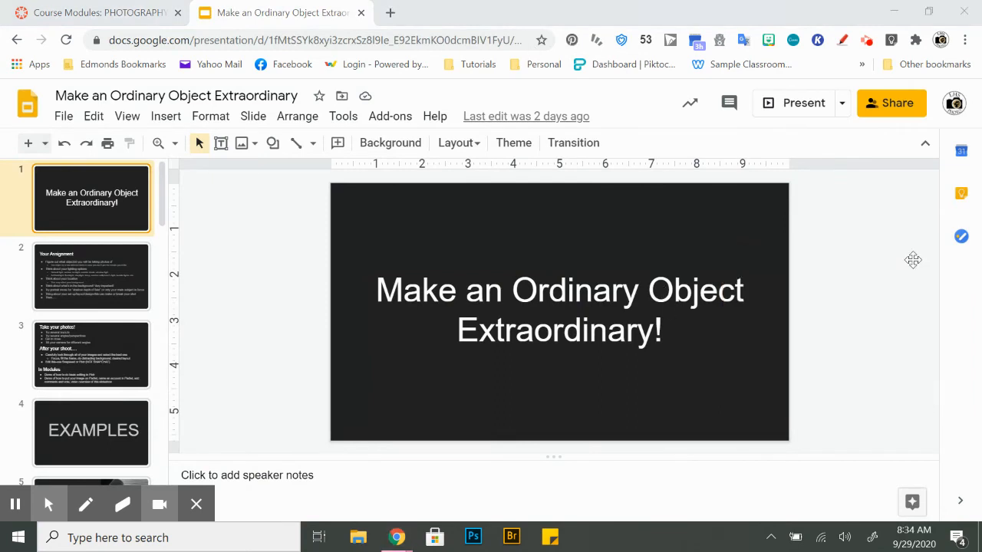